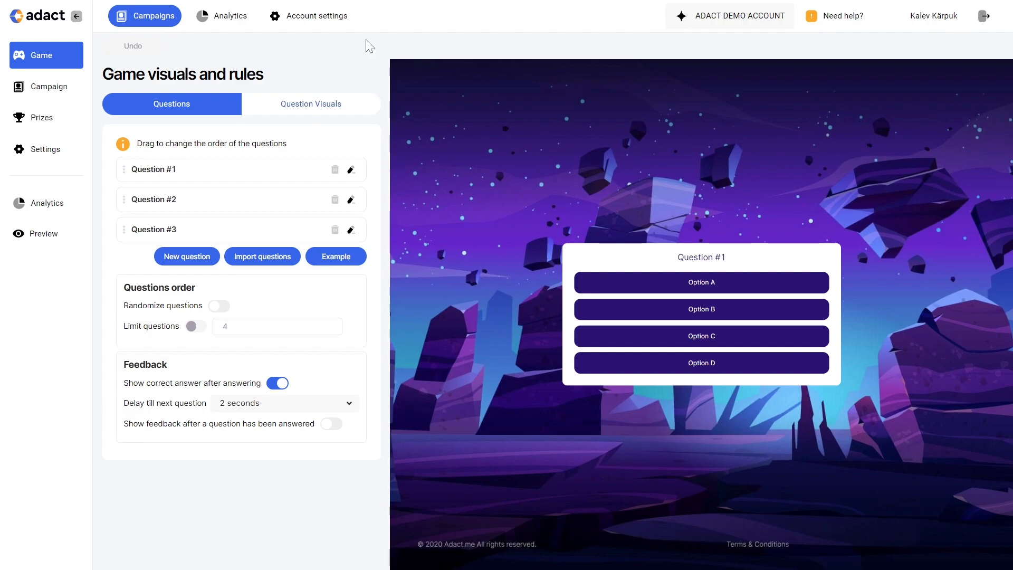
{"action": "left_click", "coordinate": [317, 104]}
{"action": "scroll", "coordinate": [325, 206], "scroll_direction": "down", "scroll_amount": 7}
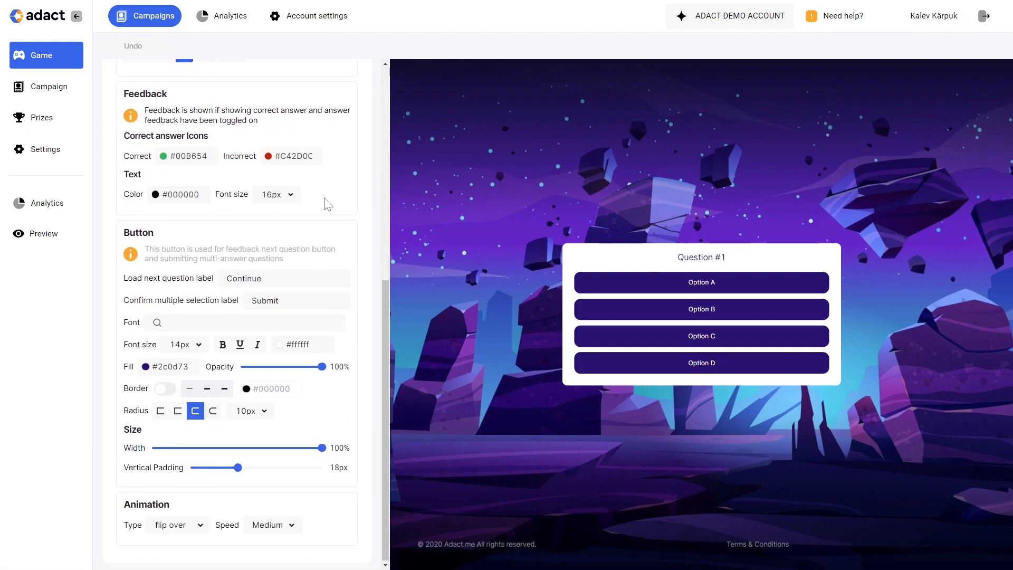
{"action": "scroll", "coordinate": [326, 203], "scroll_direction": "up", "scroll_amount": 7}
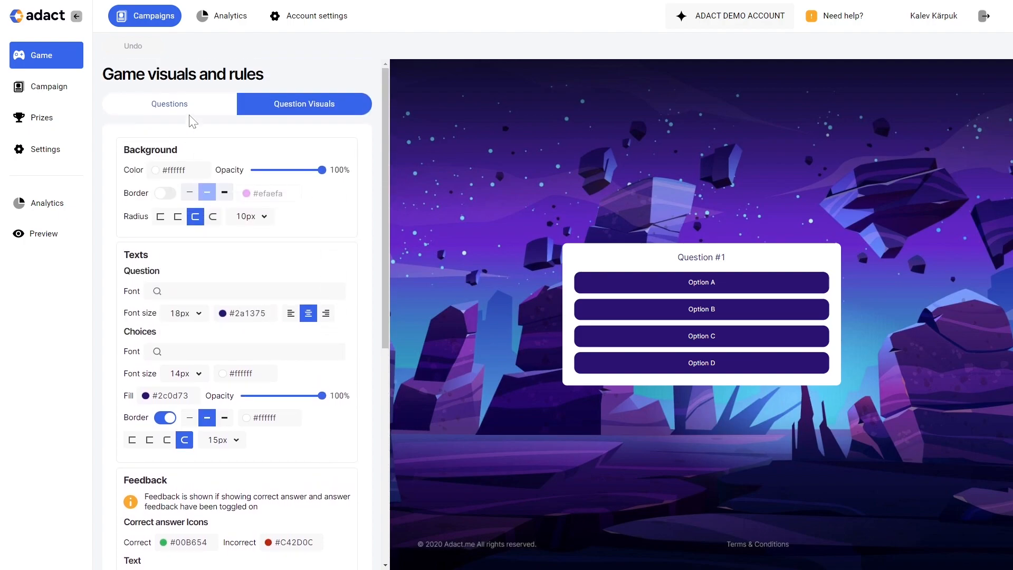
{"action": "left_click", "coordinate": [191, 109]}
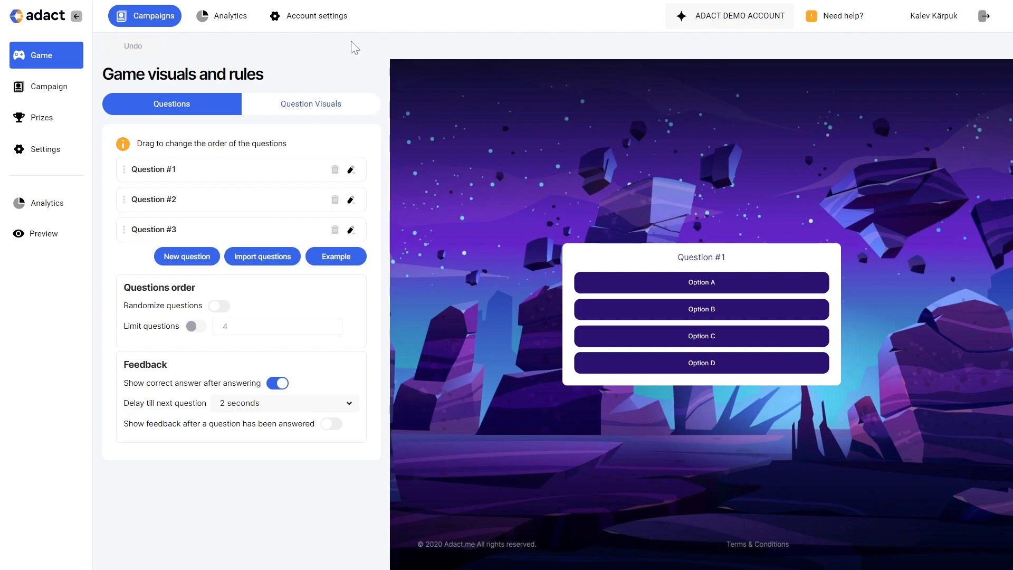
Move Question #2 above Question #1 in the question list, and delete Question #2
{"action": "left_click_drag", "start_coordinate": [127, 208], "coordinate": [126, 170]}
{"action": "left_click", "coordinate": [335, 170]}
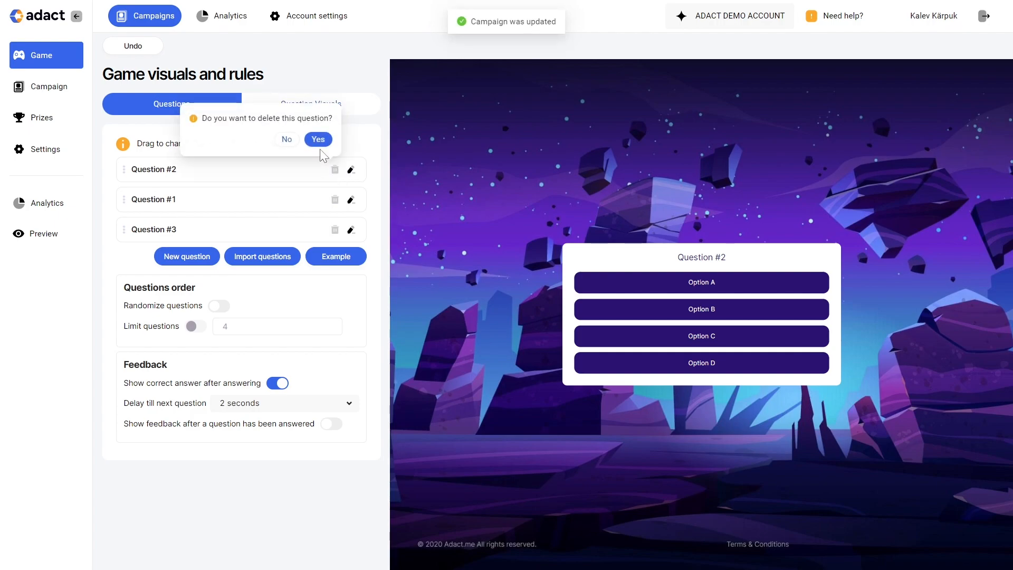
{"action": "left_click", "coordinate": [318, 138]}
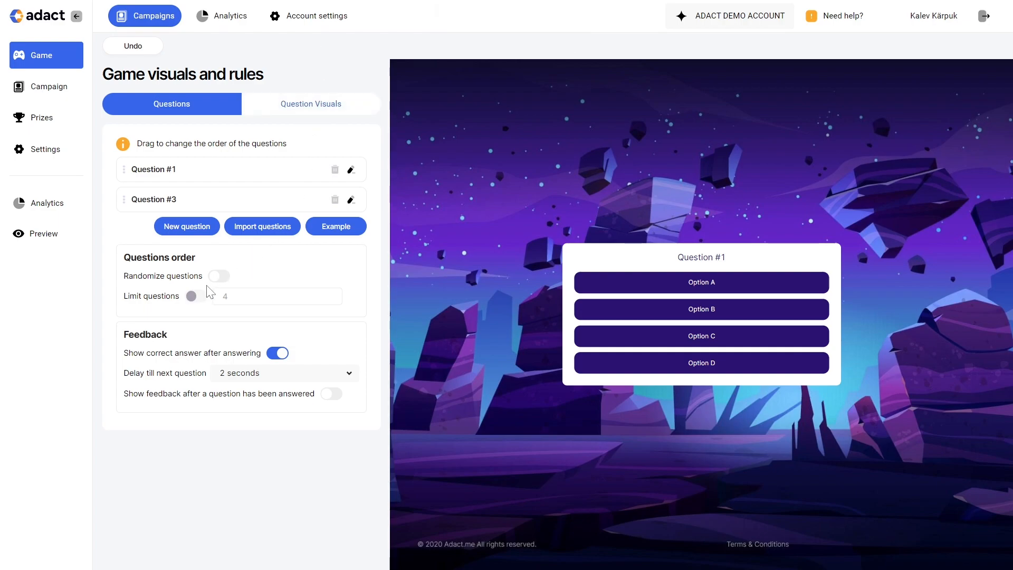
Configure the quiz rules: randomize the questions, limit them to 5, and show feedback after a question has been answered
{"action": "left_click", "coordinate": [221, 278]}
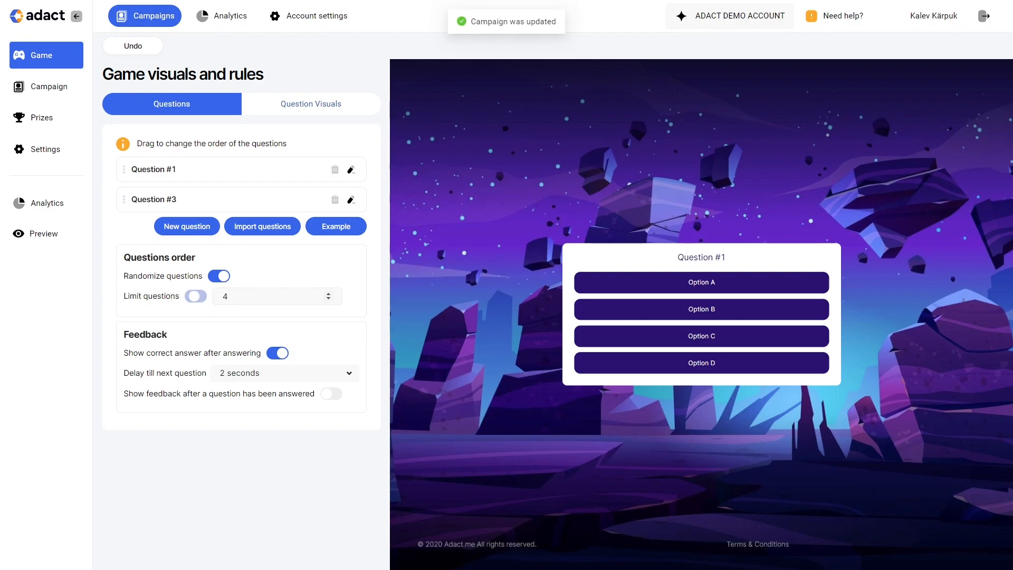
{"action": "left_click", "coordinate": [196, 296]}
{"action": "type", "text": "5"}
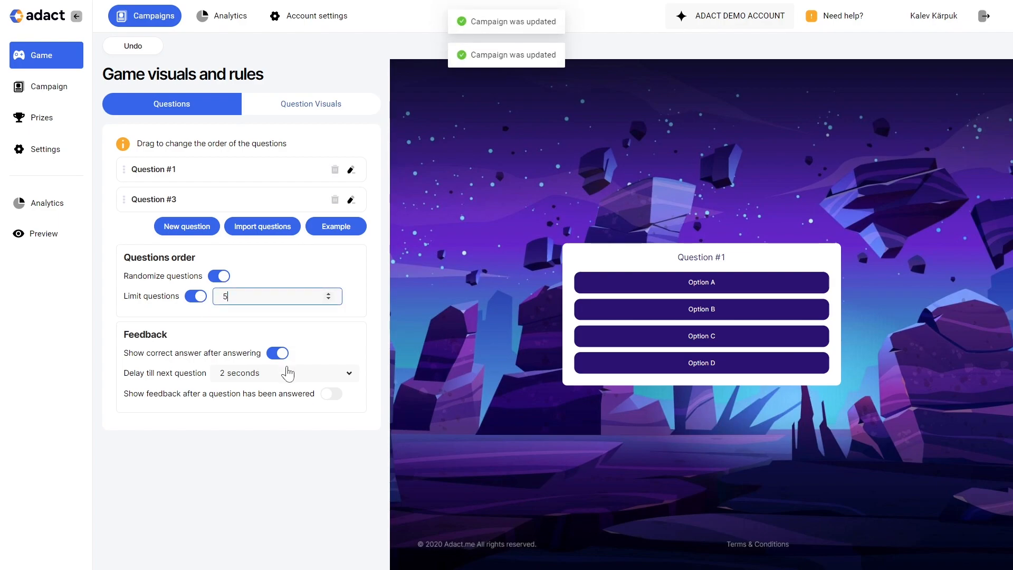
{"action": "left_click", "coordinate": [329, 394]}
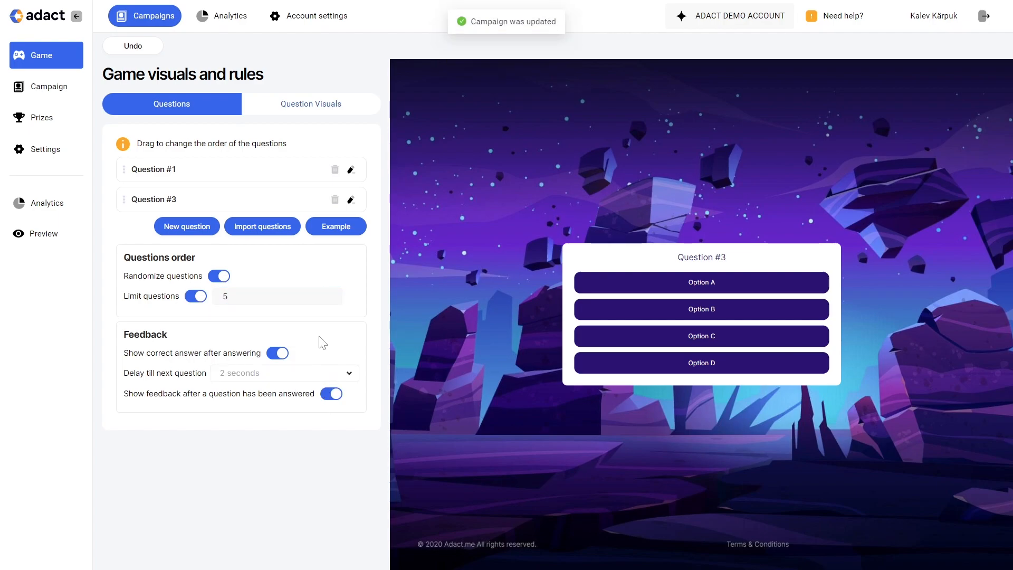
Start a new question with the text "The best way to show affection to your partner is?"
{"action": "left_click", "coordinate": [196, 231]}
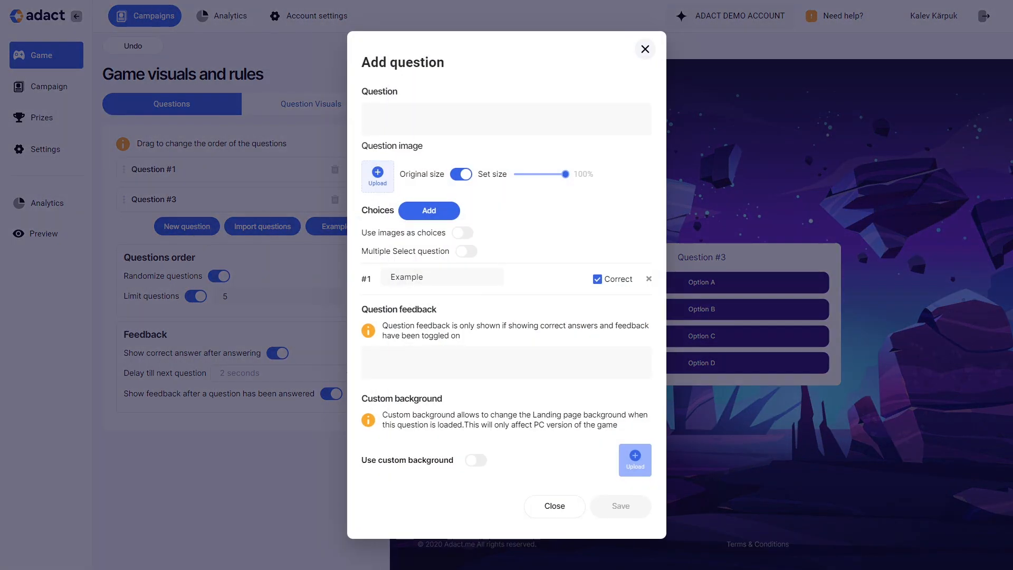
{"action": "left_click", "coordinate": [507, 120]}
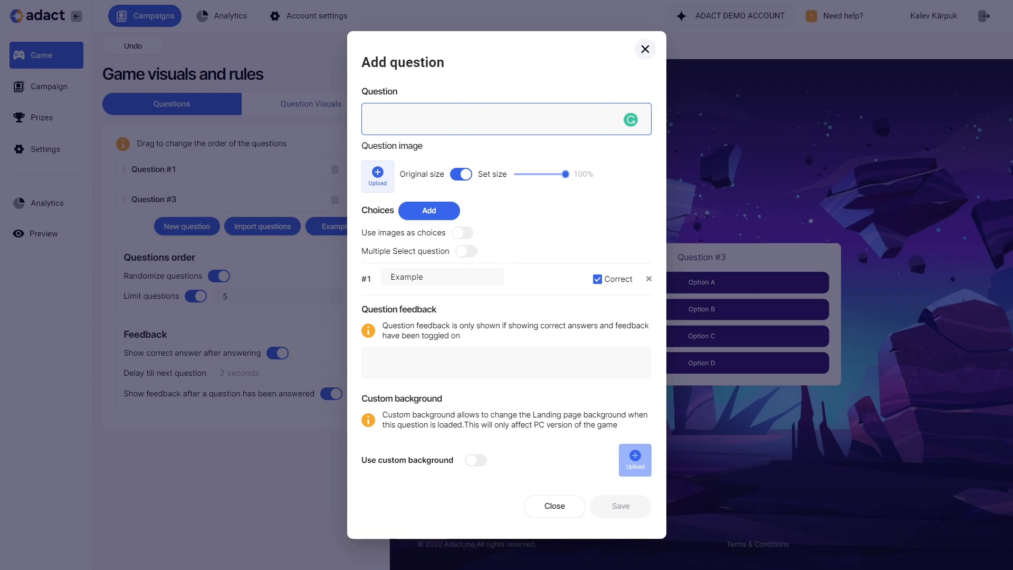
{"action": "type", "text": "best way to show affection to your partner is?"}
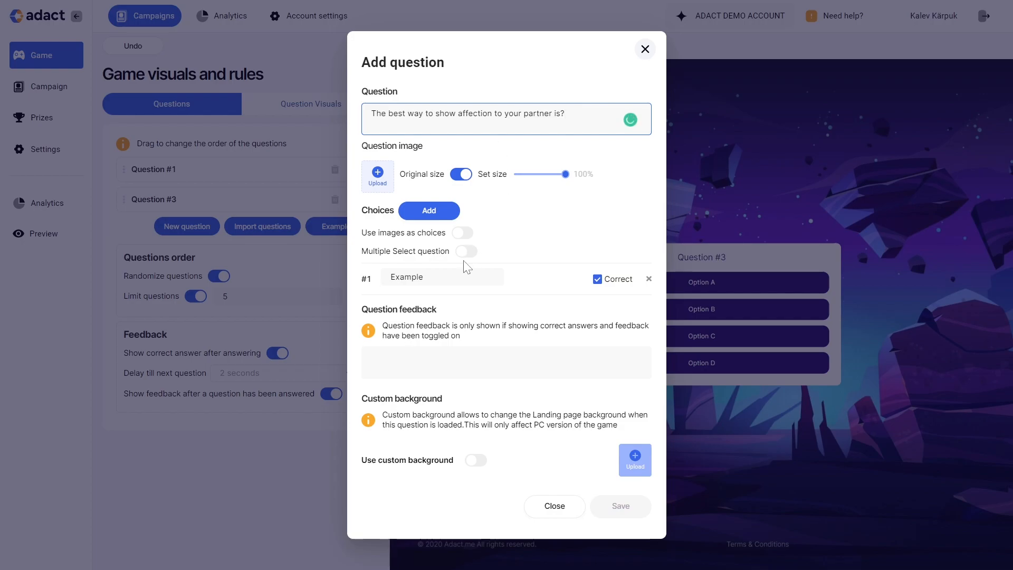
Replace the example text of the first choice with "To say how much their partner means to them"
{"action": "left_click", "coordinate": [459, 277]}
{"action": "double_click", "coordinate": [459, 276]}
{"action": "type", "text": "To say "}
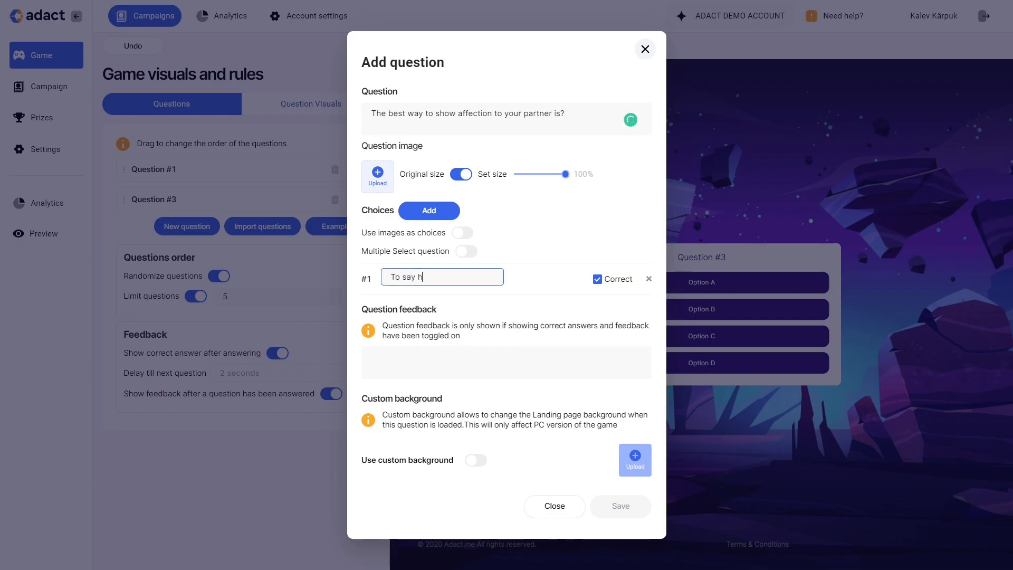
{"action": "type", "text": "how much their part"}
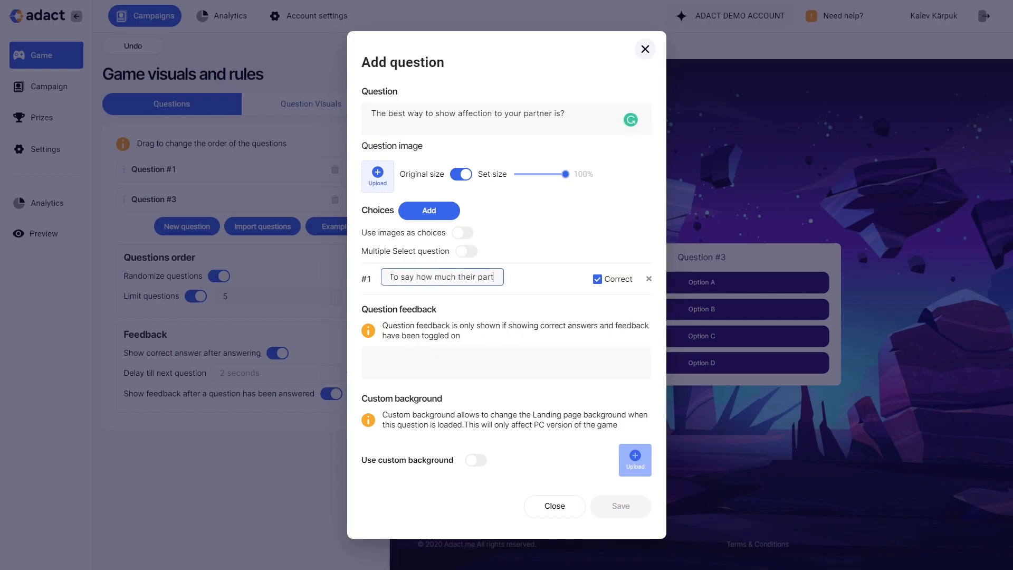
{"action": "type", "text": "ner means to them"}
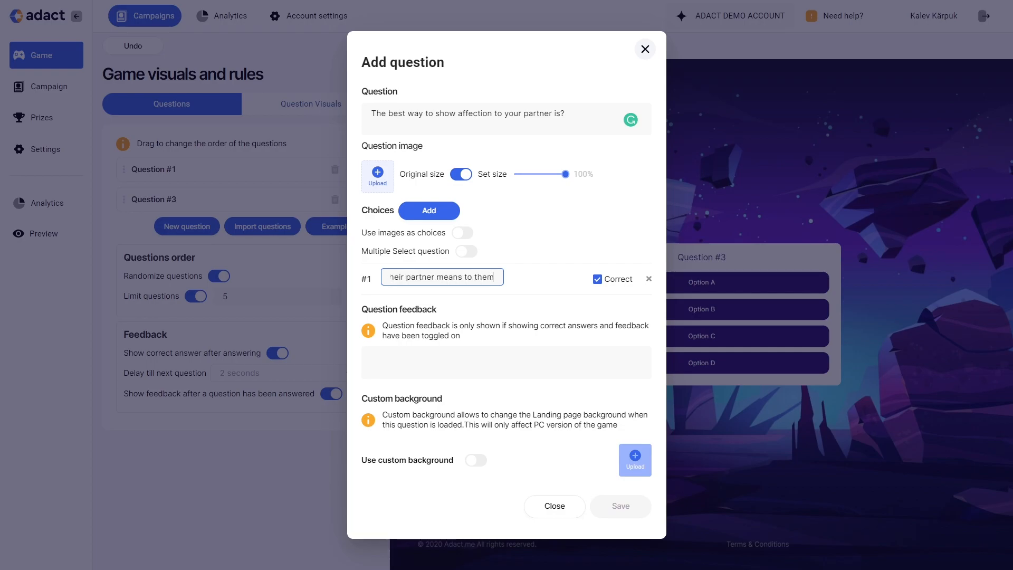
Add a second choice reading "To surprise them with a thoughtful gift"
{"action": "left_click", "coordinate": [429, 210]}
{"action": "double_click", "coordinate": [407, 296]}
{"action": "type", "text": "To su"}
{"action": "type", "text": "rprise them w"}
{"action": "type", "text": "ith a thoughtful gift"}
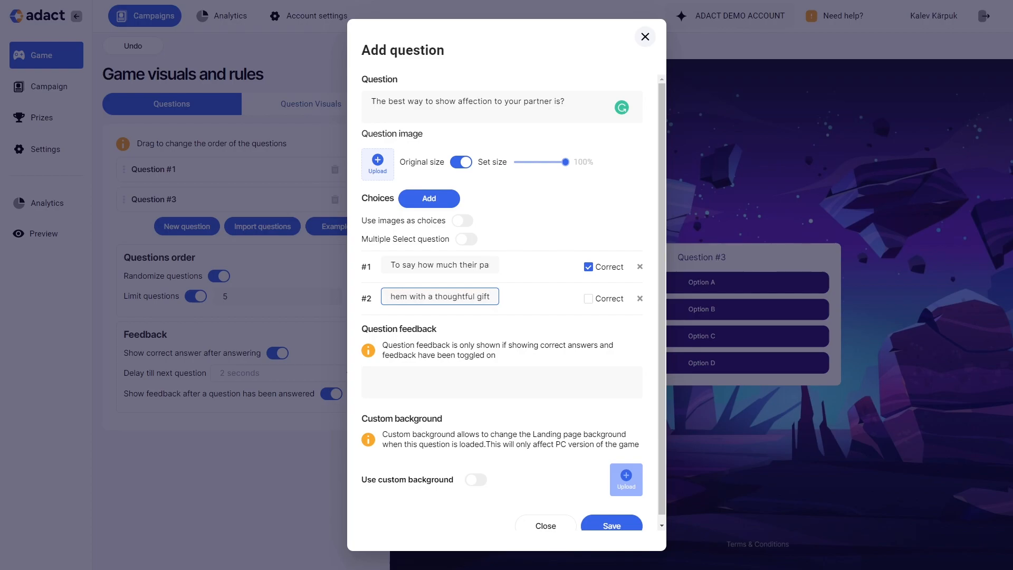
Add a third choice reading "To organize a special getaway weekend or a day"
{"action": "left_click", "coordinate": [431, 203]}
{"action": "double_click", "coordinate": [406, 328]}
{"action": "type", "text": "To organize a special getaw"}
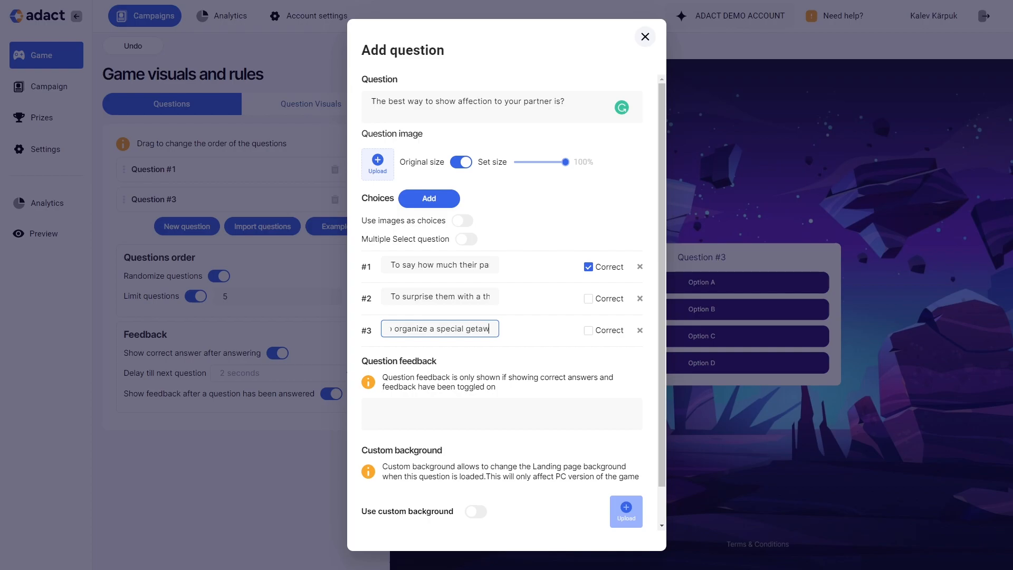
{"action": "type", "text": "ay weekend or a day"}
Save the new question with the third choice marked as correct, and move it to the start of the question list
{"action": "left_click", "coordinate": [588, 330]}
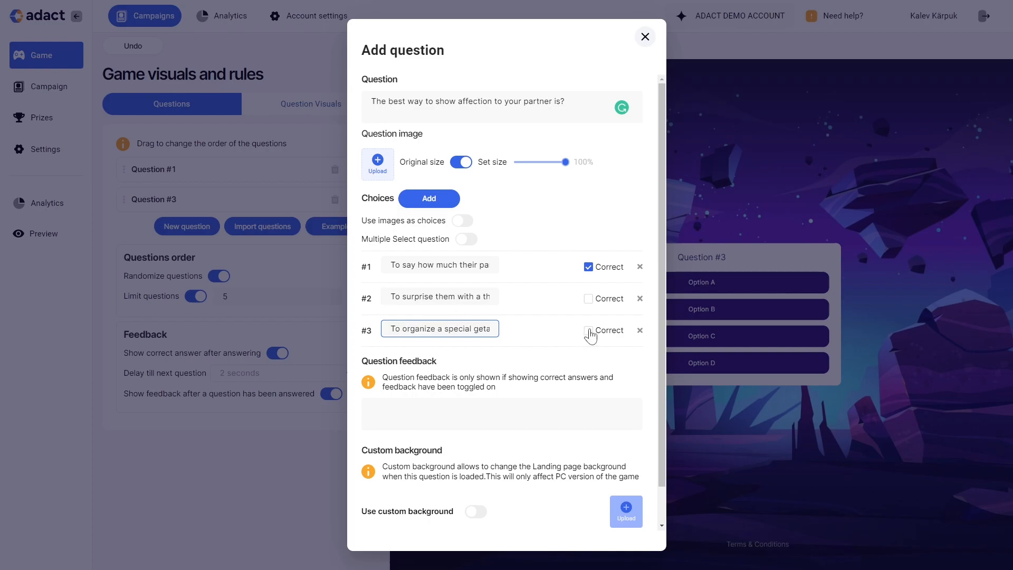
{"action": "scroll", "coordinate": [595, 546], "scroll_direction": "down", "scroll_amount": 2}
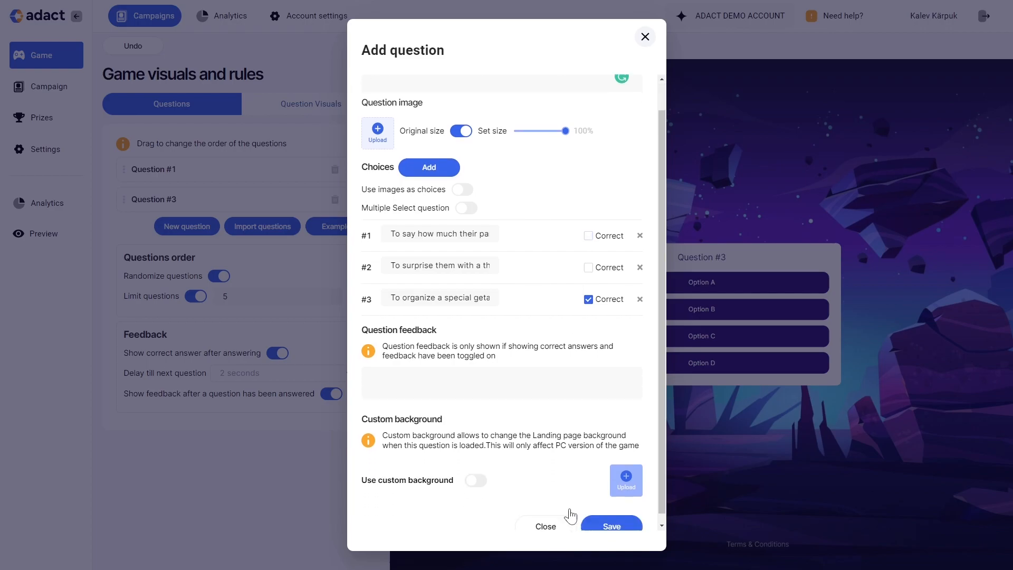
{"action": "left_click", "coordinate": [600, 521]}
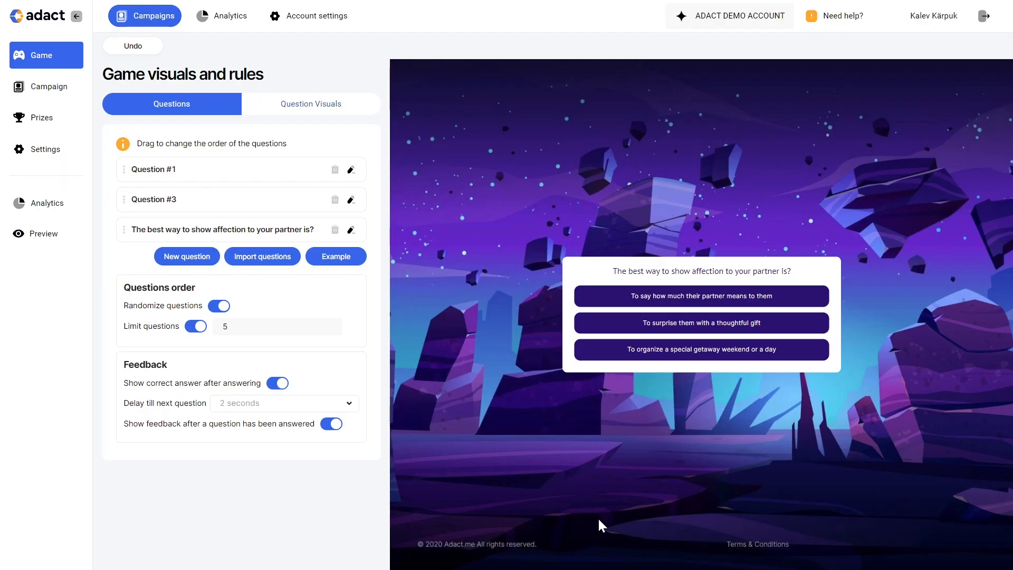
{"action": "left_click_drag", "start_coordinate": [127, 227], "coordinate": [311, 157]}
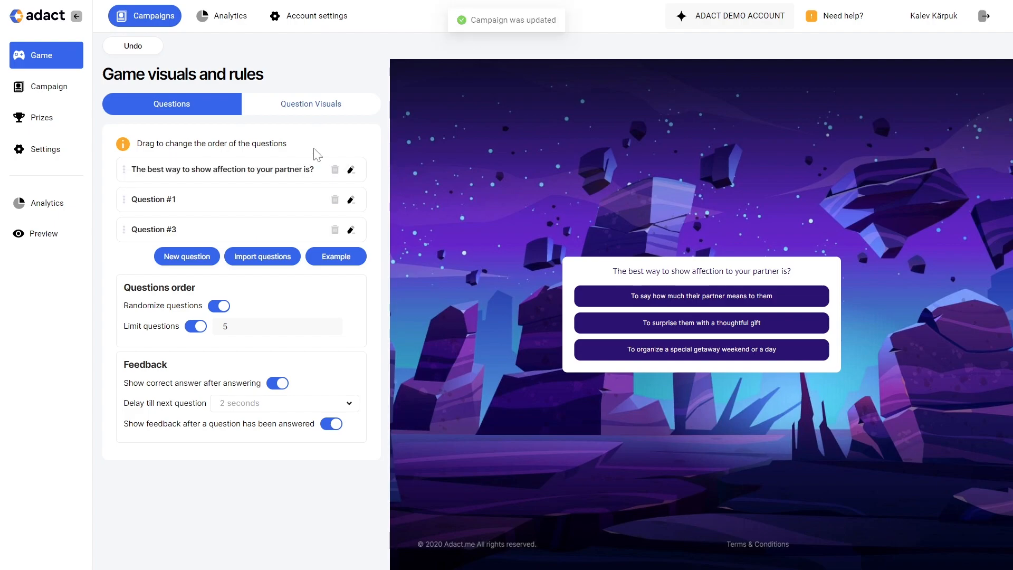
Set the font of the question text to Raleway in the question visuals
{"action": "left_click", "coordinate": [292, 110]}
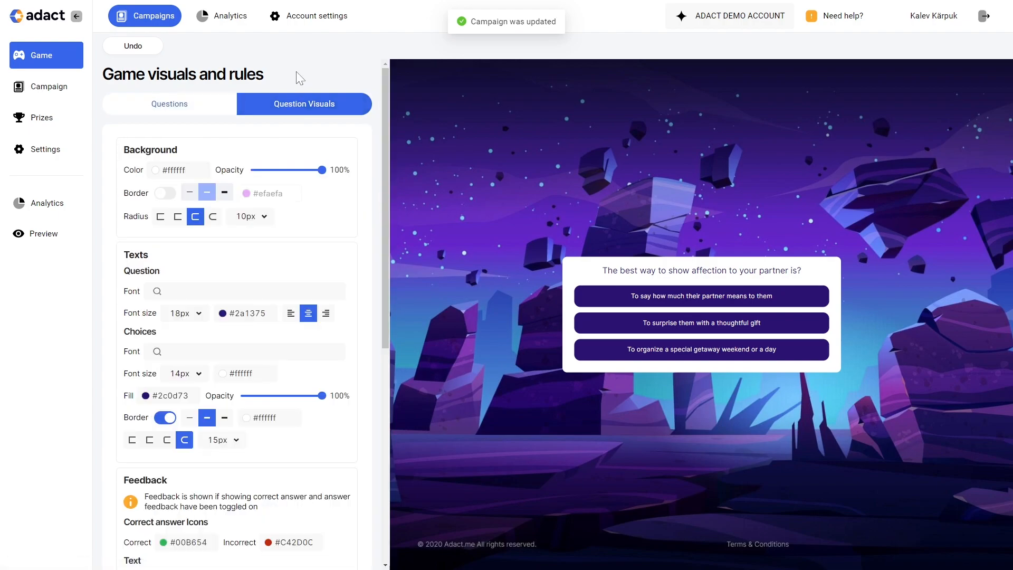
{"action": "left_click", "coordinate": [168, 294]}
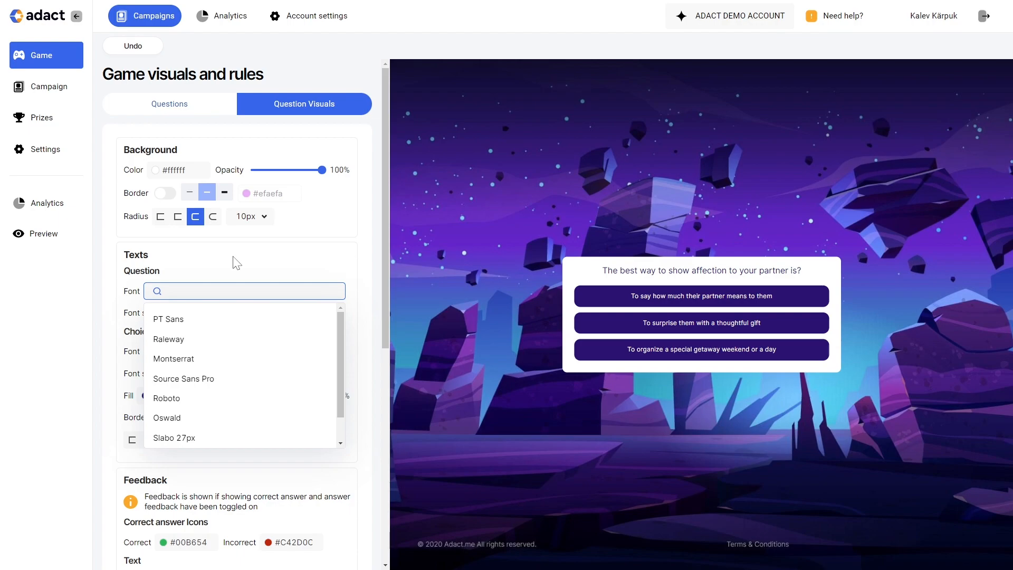
{"action": "left_click", "coordinate": [190, 341]}
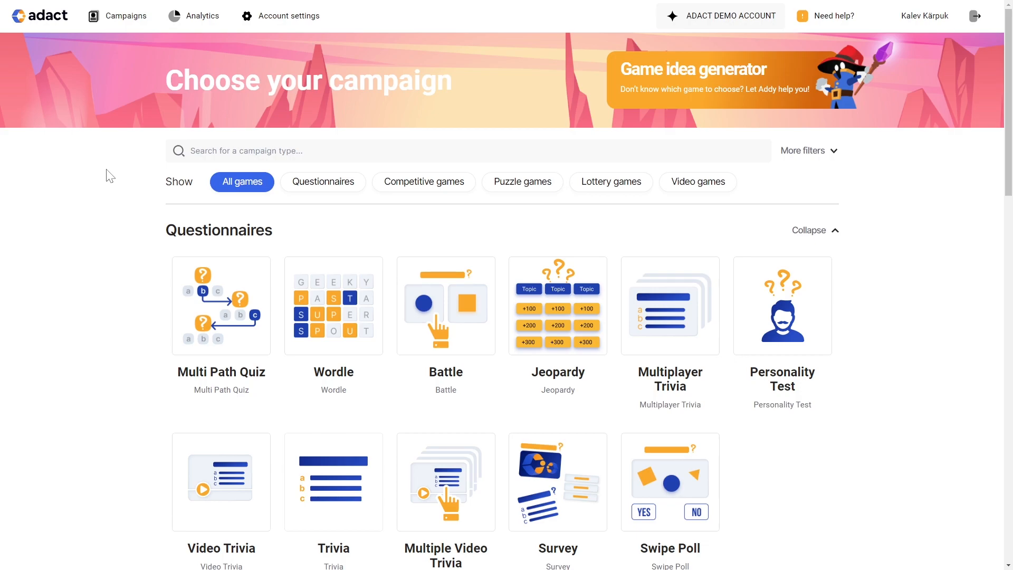
Create a new Match 3 campaign with the default settings, keeping the suggested campaign name
{"action": "scroll", "coordinate": [109, 176], "scroll_direction": "down", "scroll_amount": 10}
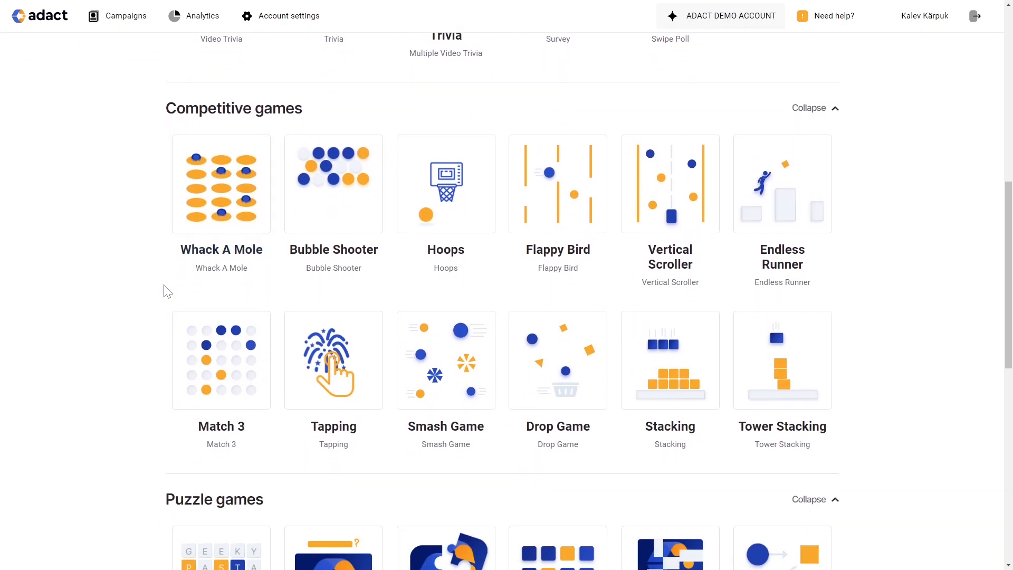
{"action": "left_click", "coordinate": [179, 326]}
{"action": "left_click", "coordinate": [450, 344]}
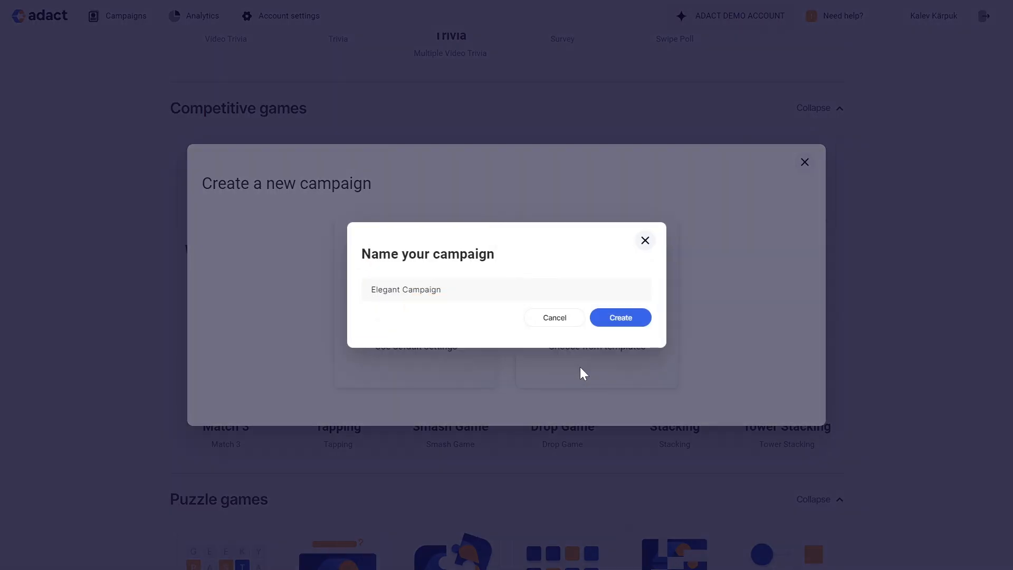
{"action": "left_click", "coordinate": [619, 319]}
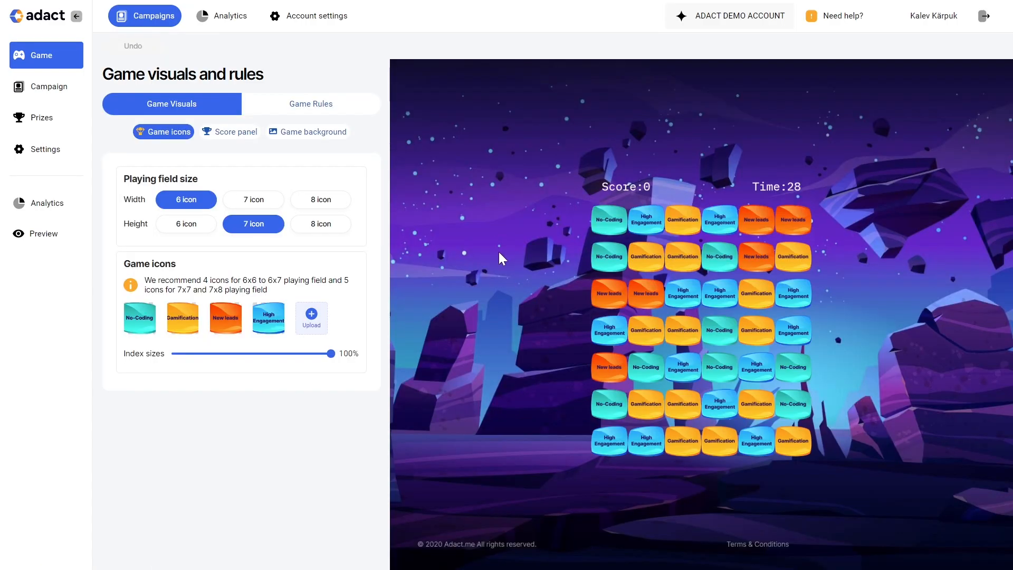
Replace the default game icons with the heart stamp, gift box and flower bouquet images, and try tile swaps in the game preview
{"action": "left_click_drag", "start_coordinate": [719, 404], "coordinate": [774, 404]}
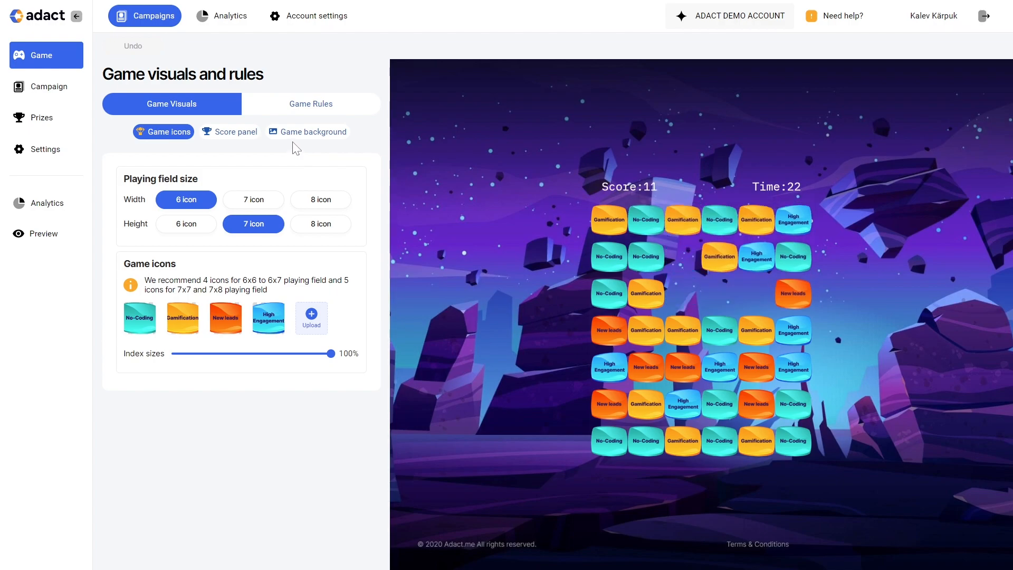
{"action": "left_click", "coordinate": [137, 330]}
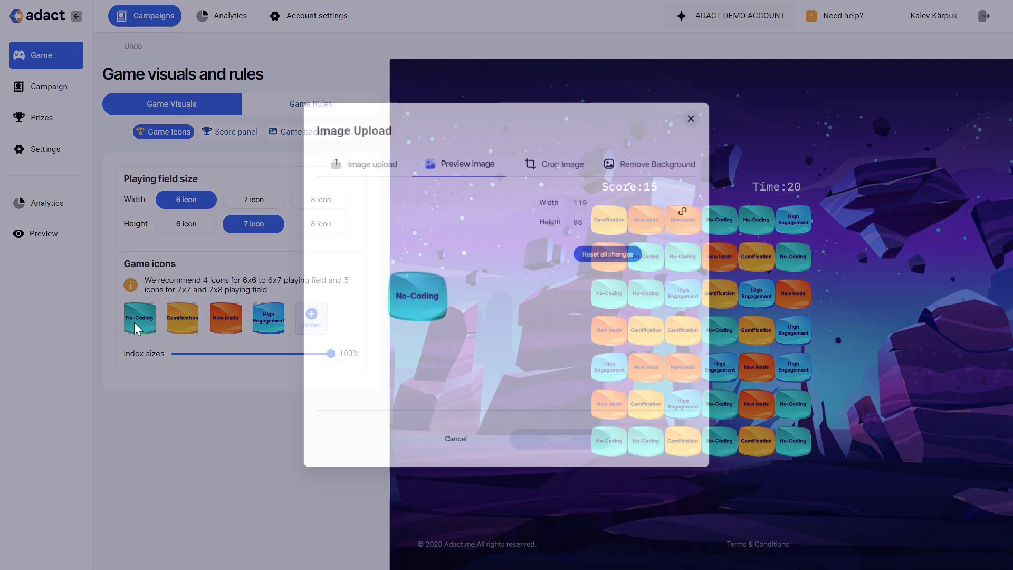
{"action": "left_click", "coordinate": [344, 149]}
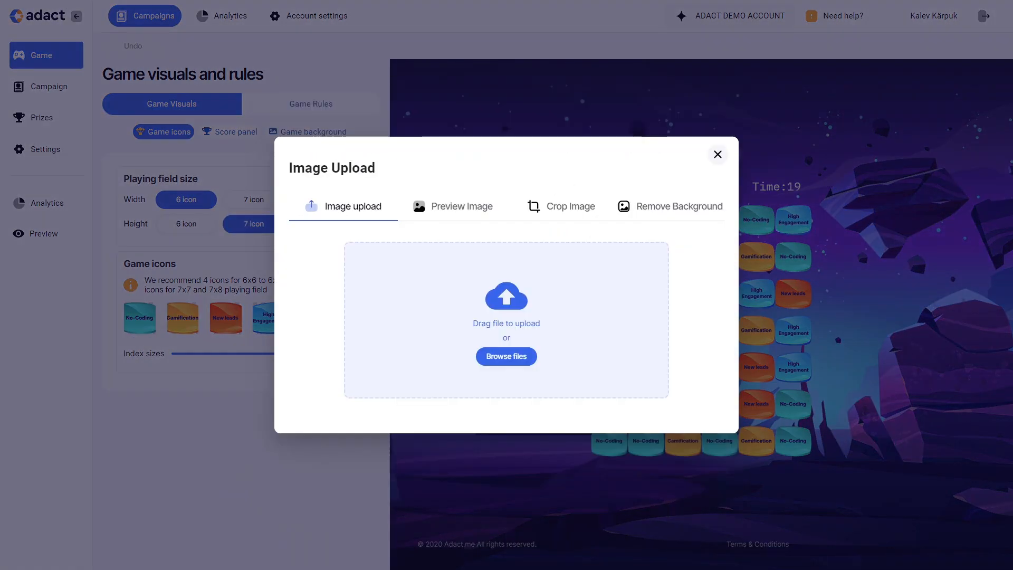
{"action": "left_click_drag", "start_coordinate": [185, 261], "coordinate": [505, 306]}
{"action": "left_click", "coordinate": [604, 467]}
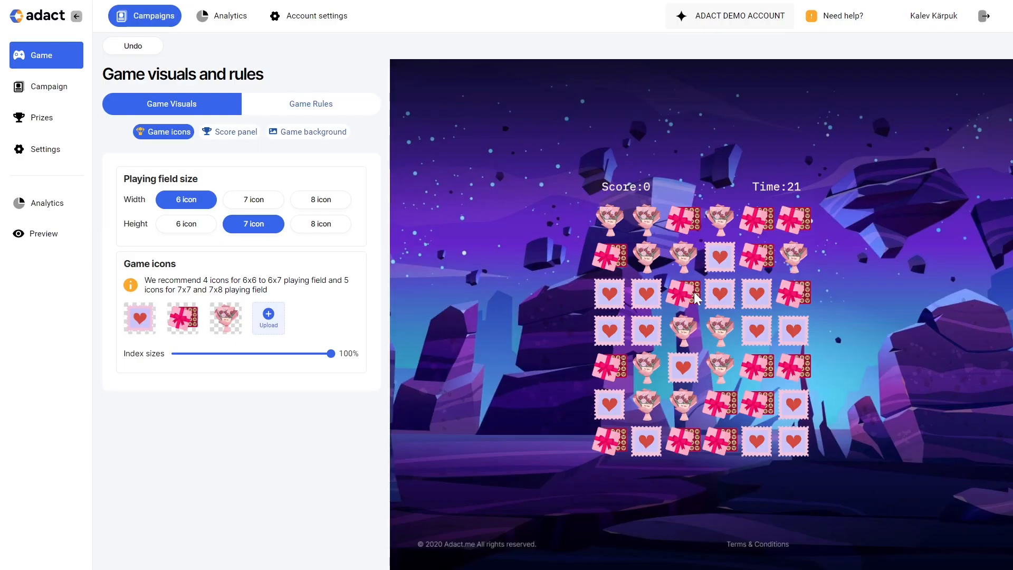
{"action": "left_click_drag", "start_coordinate": [694, 299], "coordinate": [720, 296]}
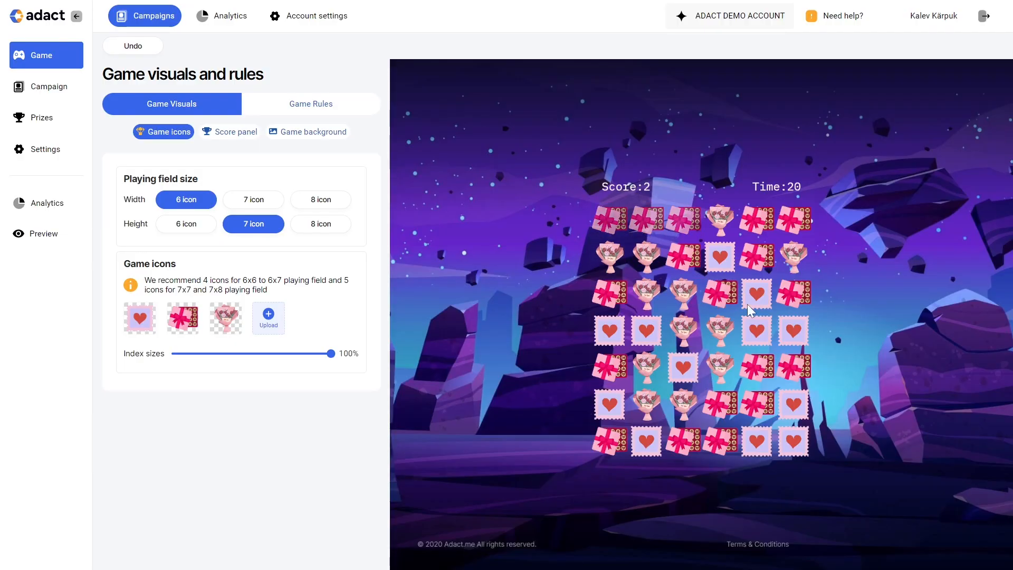
Set the font of the score panel text to Source Sans Pro
{"action": "left_click", "coordinate": [315, 133]}
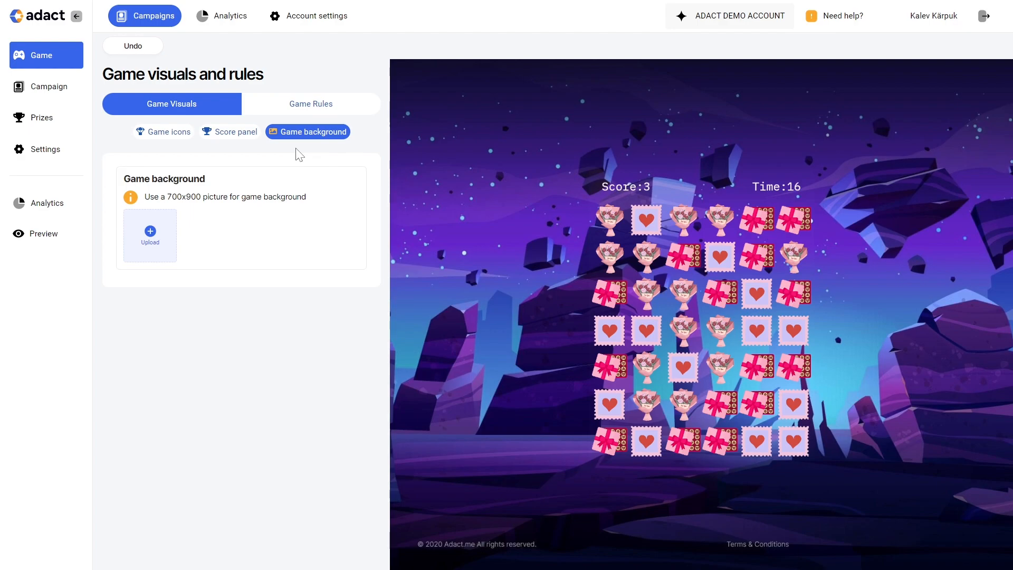
{"action": "left_click", "coordinate": [231, 136]}
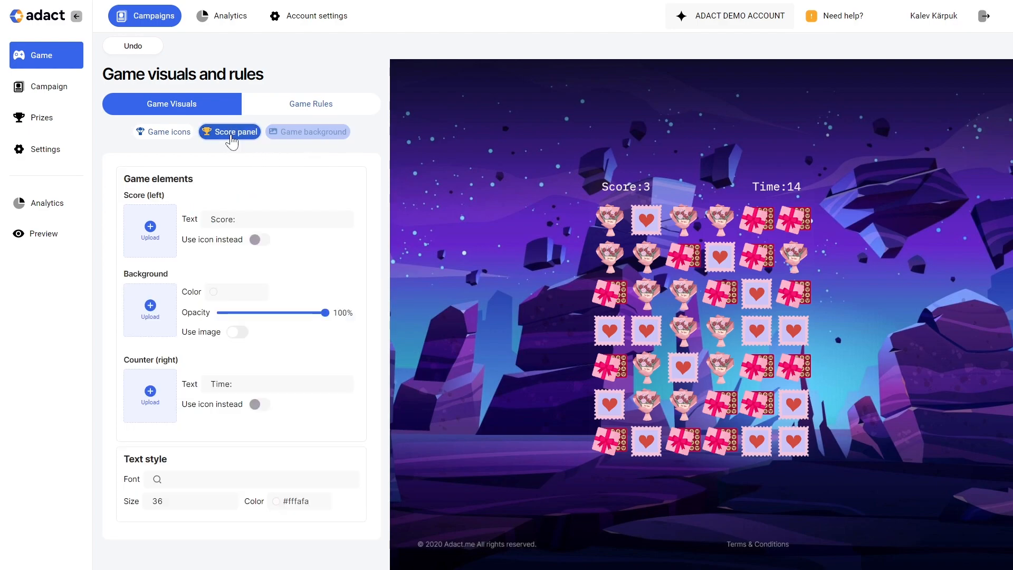
{"action": "left_click", "coordinate": [214, 481]}
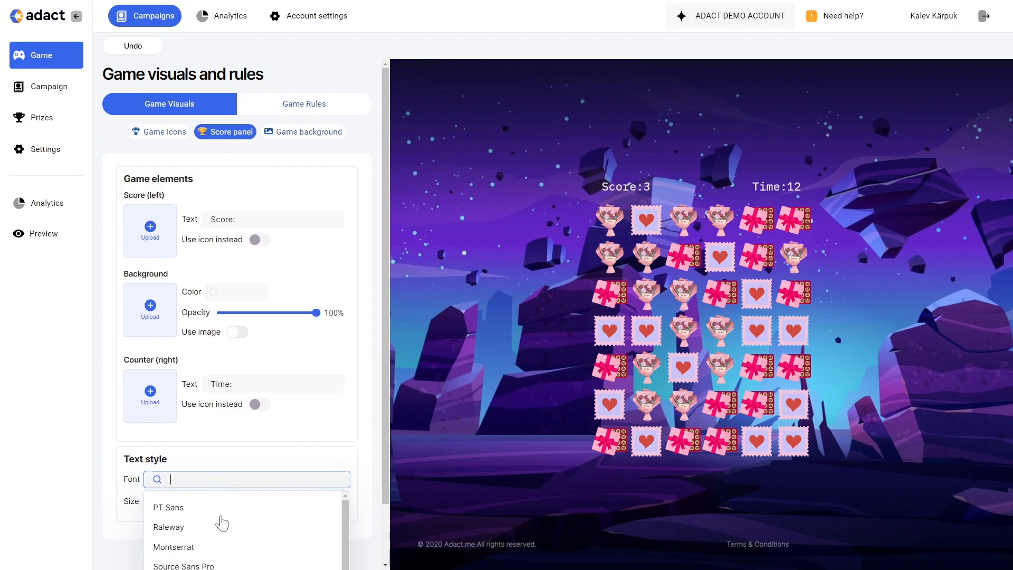
{"action": "left_click", "coordinate": [190, 566]}
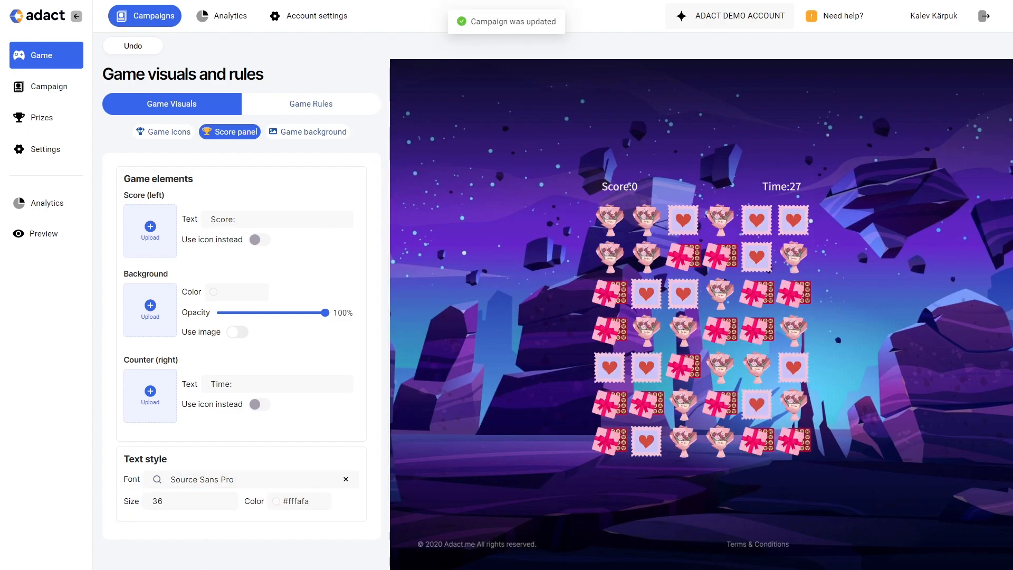
Change the score label text in the score panel to "Gifts:"
{"action": "double_click", "coordinate": [222, 219]}
{"action": "type", "text": "Gifts:"}
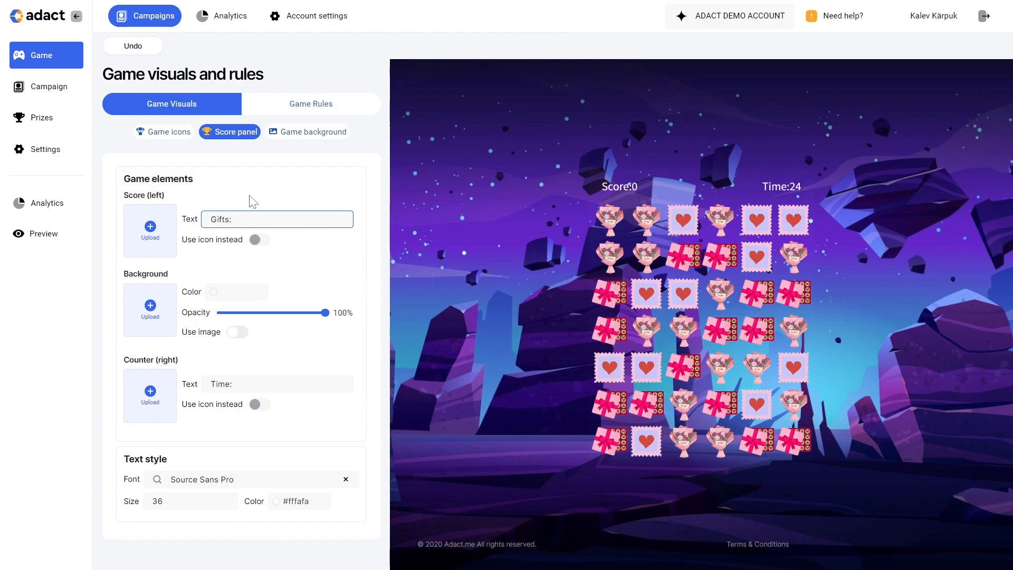
{"action": "left_click", "coordinate": [253, 200]}
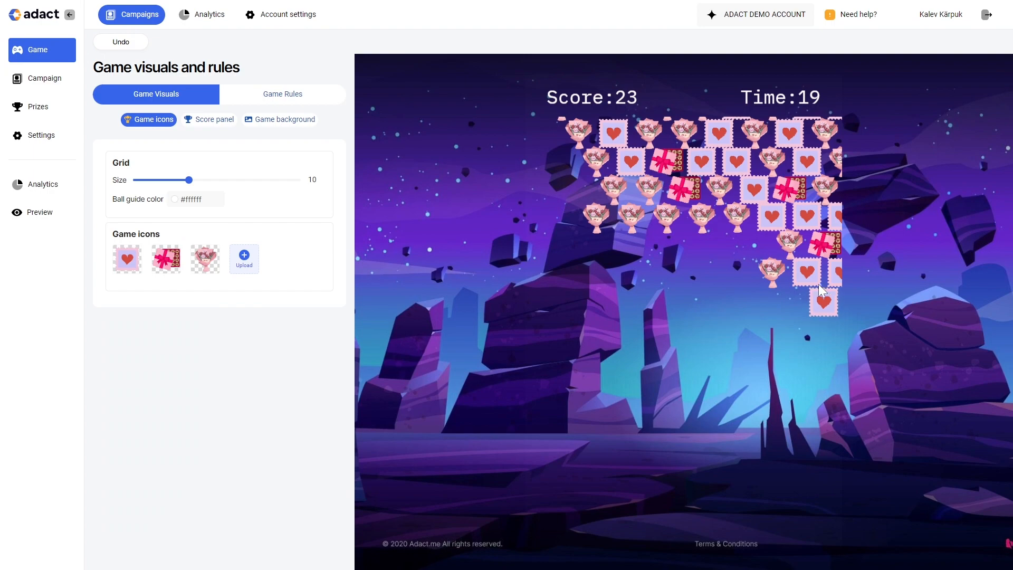
Try out the bubble shooter and block-stacking games with the romantic icons in their previews
{"action": "left_click", "coordinate": [737, 261]}
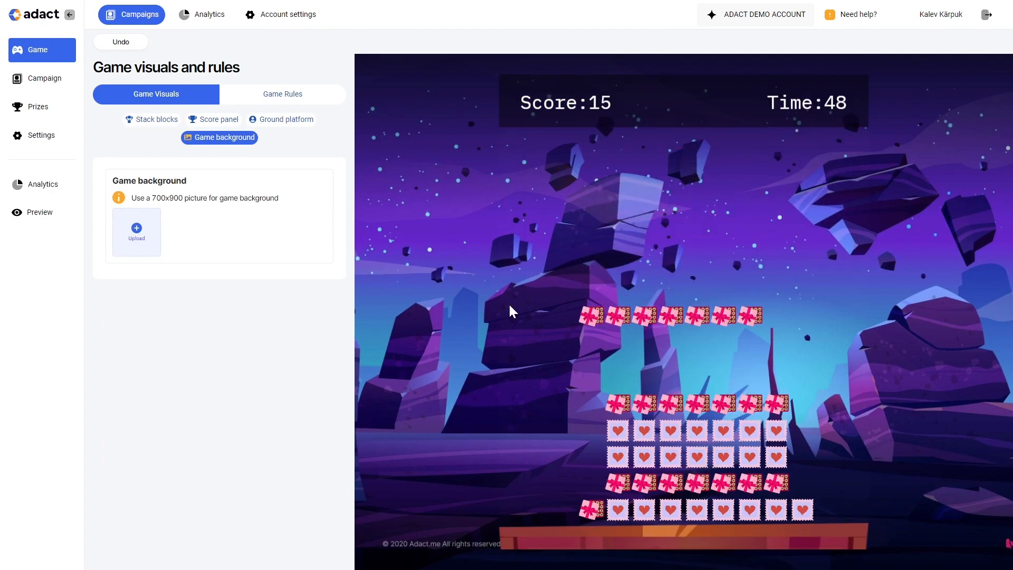
{"action": "left_click", "coordinate": [510, 307]}
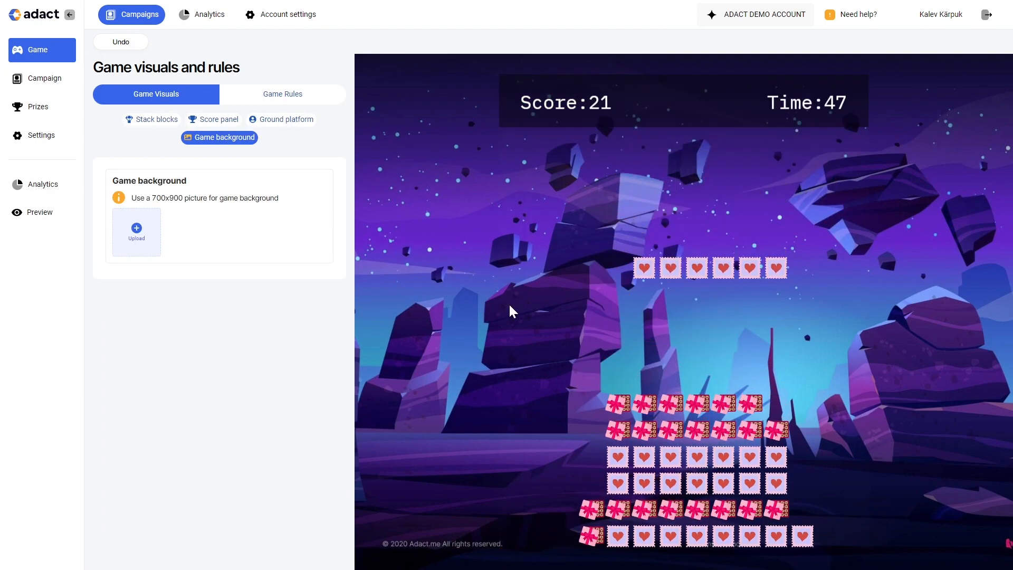
{"action": "left_click", "coordinate": [509, 307]}
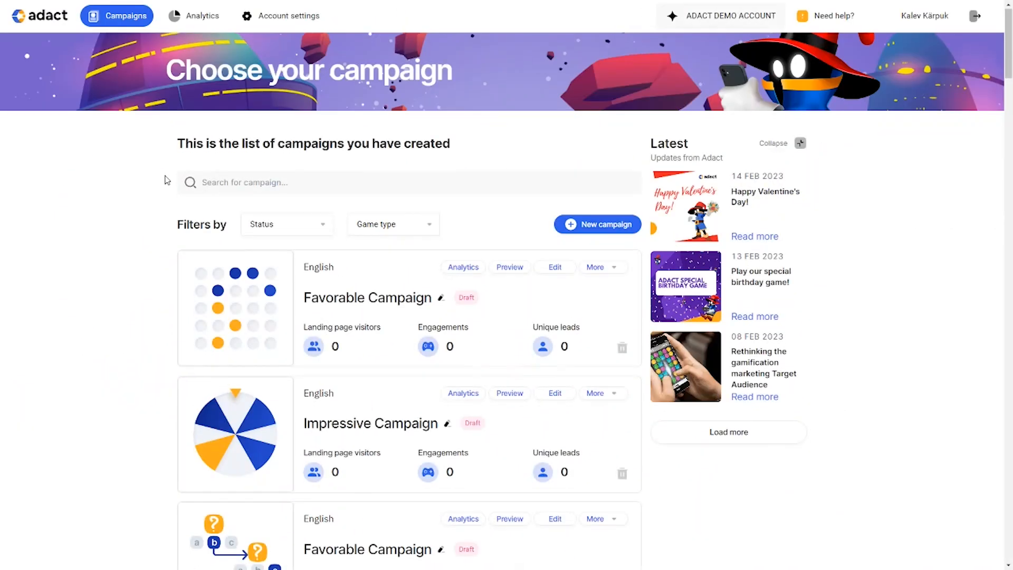
Open the trivia campaign containing the affection question for editing and go to its campaign visuals and content
{"action": "scroll", "coordinate": [163, 197], "scroll_direction": "down", "scroll_amount": 7}
{"action": "left_click", "coordinate": [552, 287]}
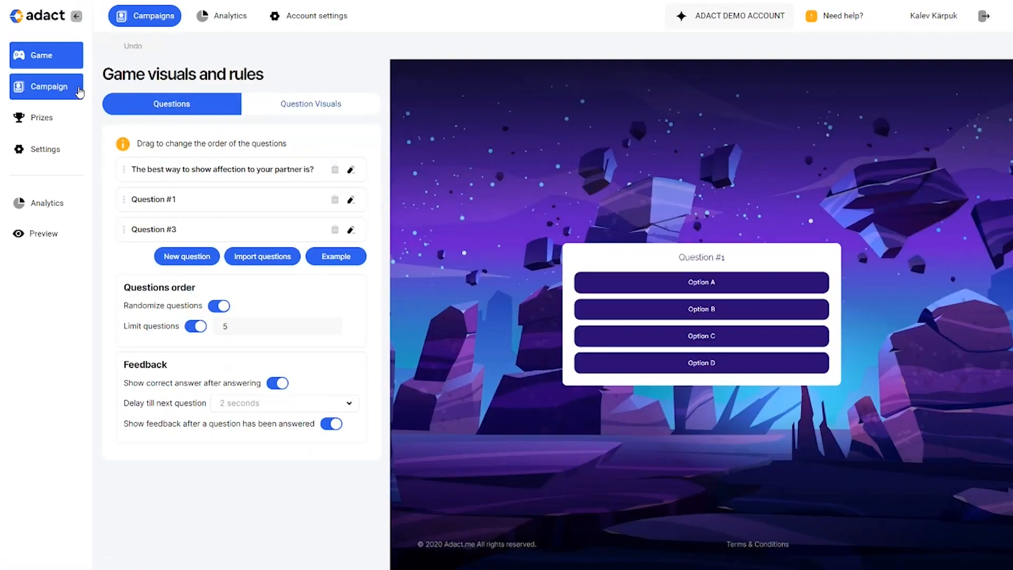
{"action": "left_click", "coordinate": [78, 91]}
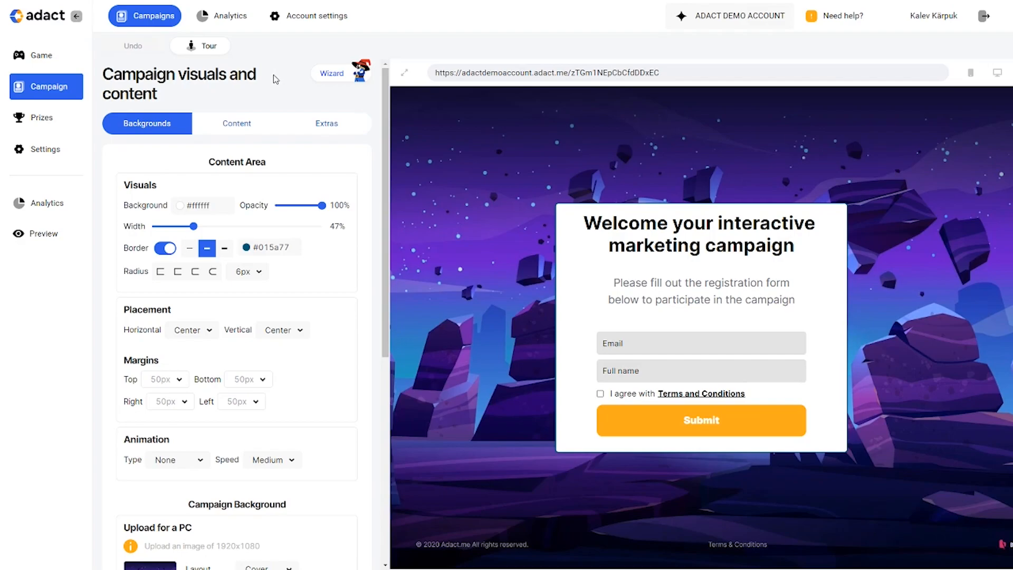
Replace the PC campaign background with the red and pink image of cupids and hearts
{"action": "scroll", "coordinate": [289, 205], "scroll_direction": "down", "scroll_amount": 5}
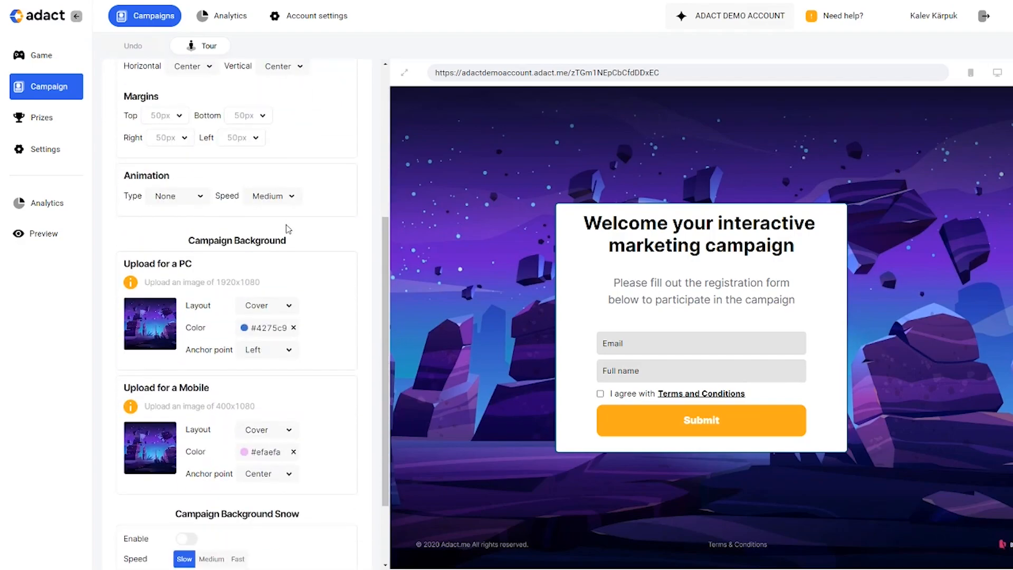
{"action": "scroll", "coordinate": [288, 229], "scroll_direction": "down", "scroll_amount": 1}
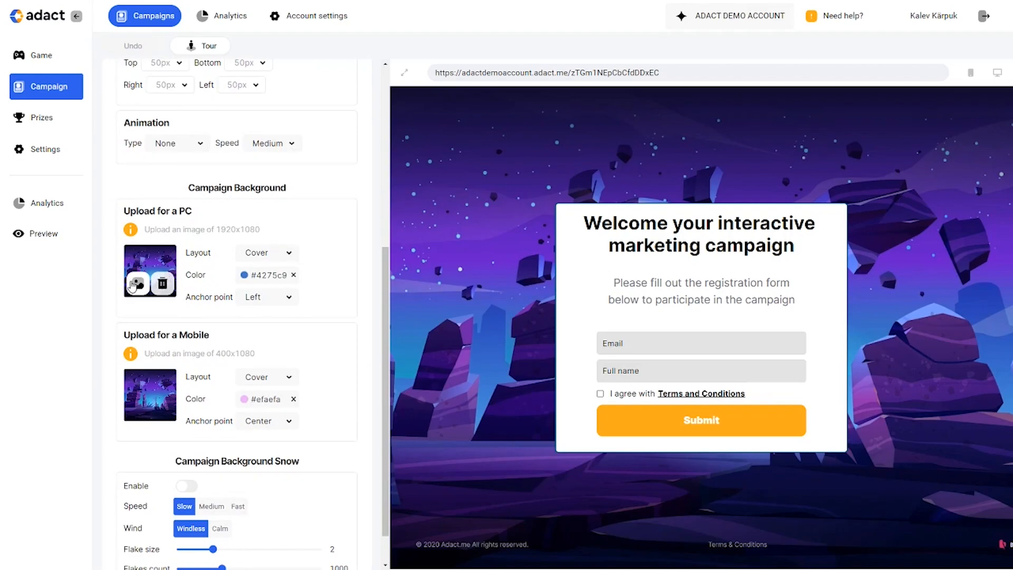
{"action": "left_click", "coordinate": [133, 285]}
{"action": "left_click", "coordinate": [336, 153]}
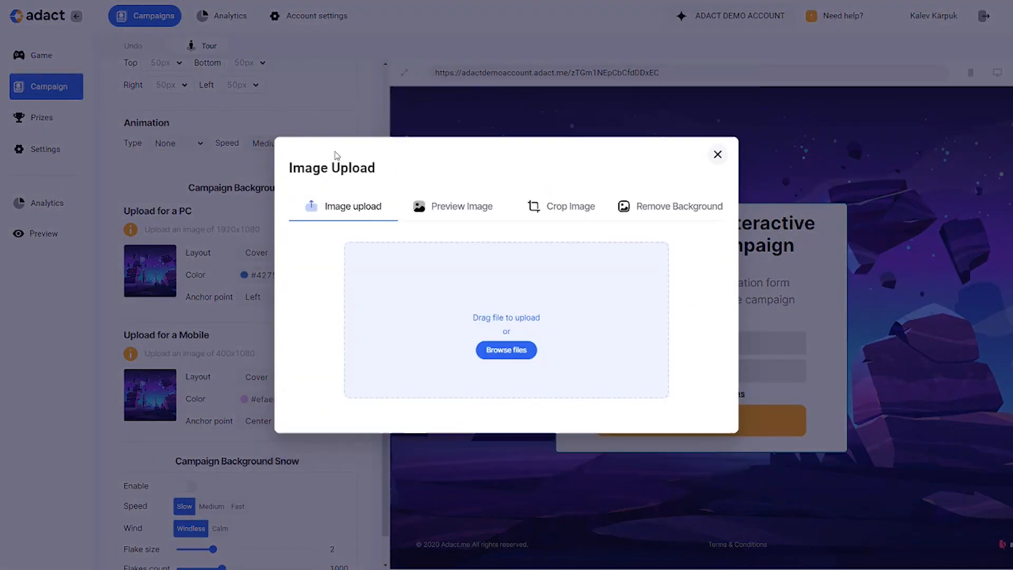
{"action": "left_click_drag", "start_coordinate": [1012, 296], "coordinate": [515, 294]}
{"action": "left_click", "coordinate": [566, 461]}
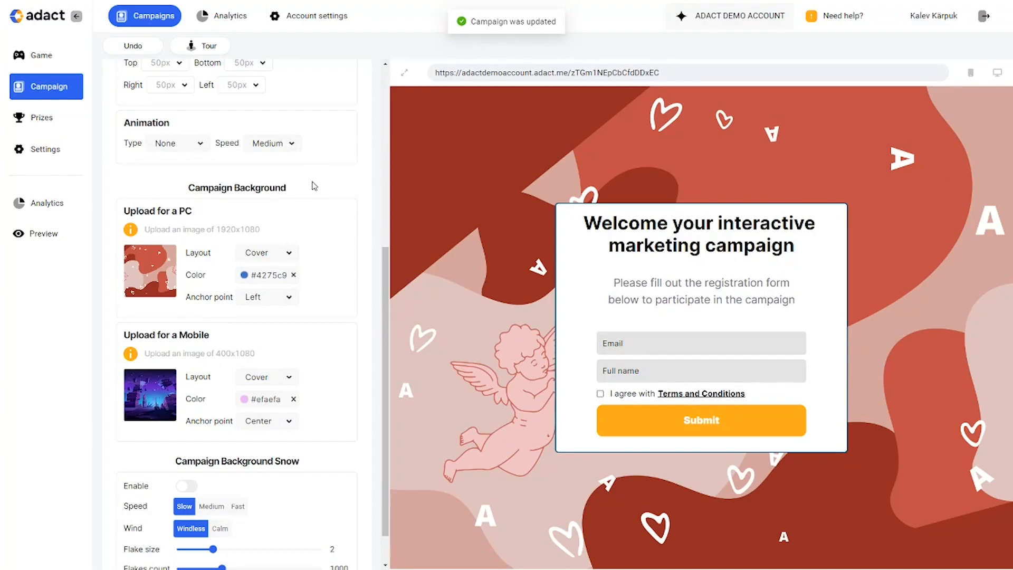
Change the start screen heading to "Welcome Adact's special Valentine's day marketing campaign"
{"action": "left_click", "coordinate": [684, 244]}
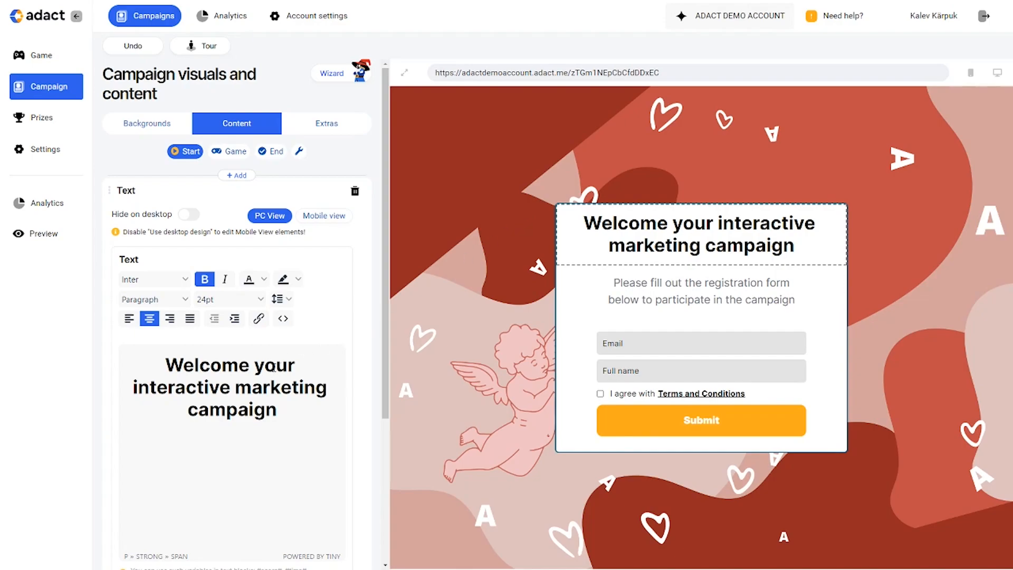
{"action": "left_click_drag", "start_coordinate": [254, 365], "coordinate": [230, 384]}
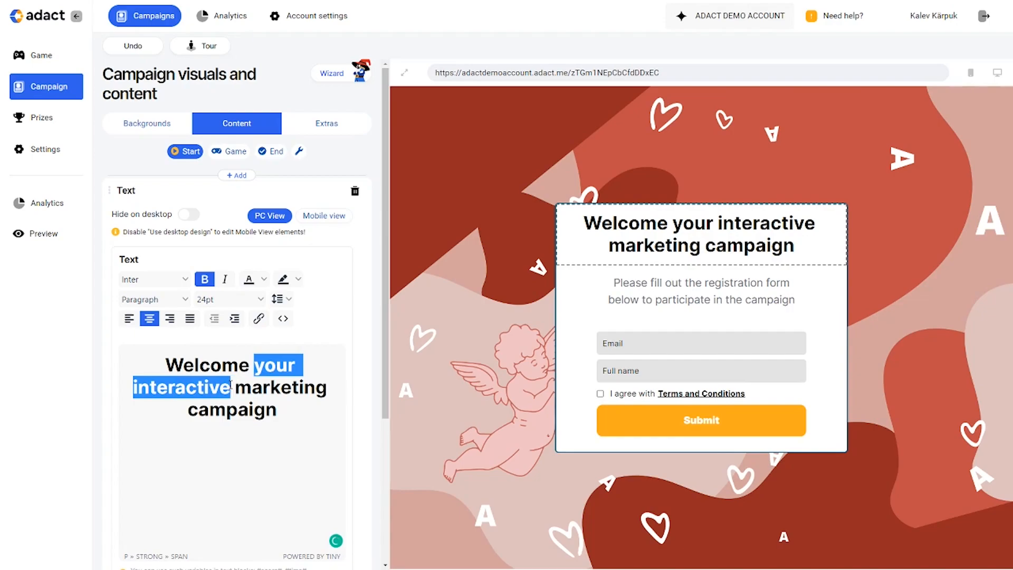
{"action": "type", "text": "Adact's"}
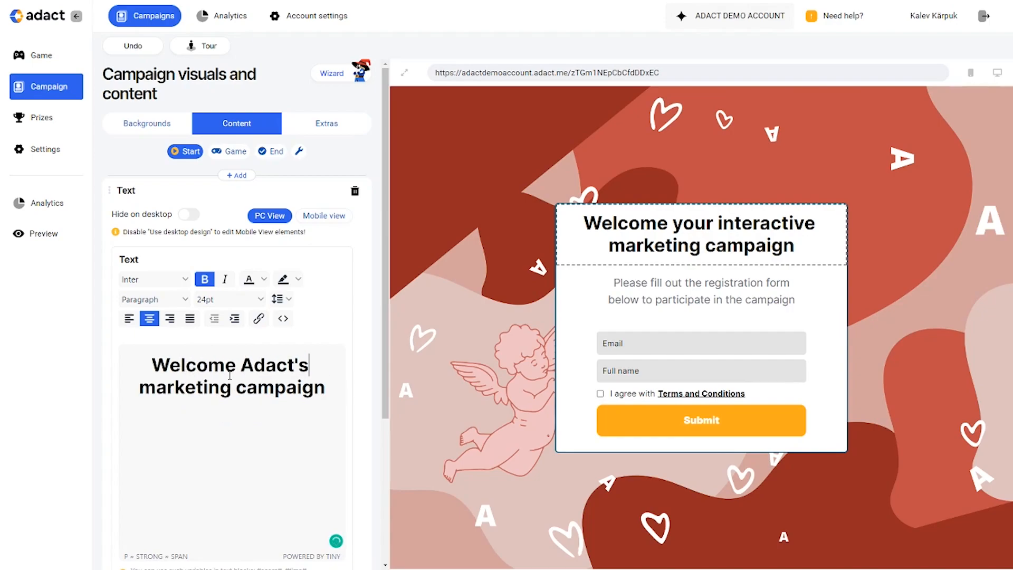
{"action": "type", "text": " special v"}
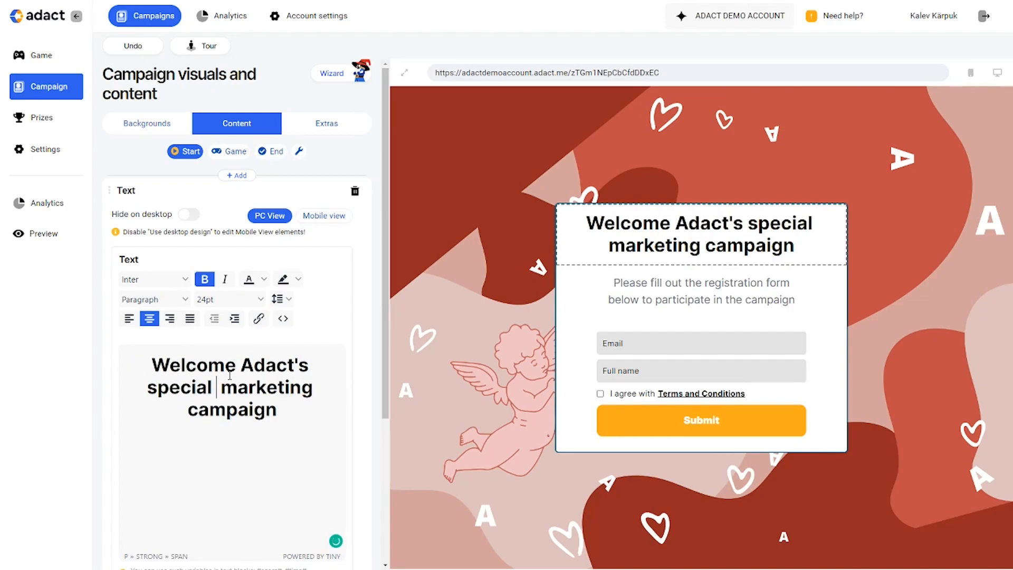
{"action": "key", "text": "BackSpace"}
{"action": "type", "text": "Valentine"}
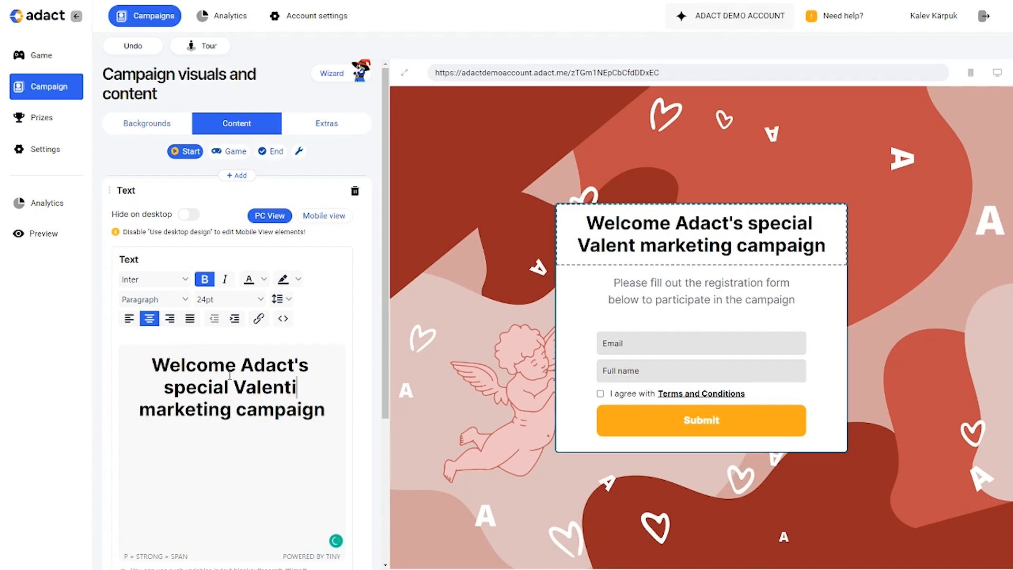
{"action": "type", "text": "'s day"}
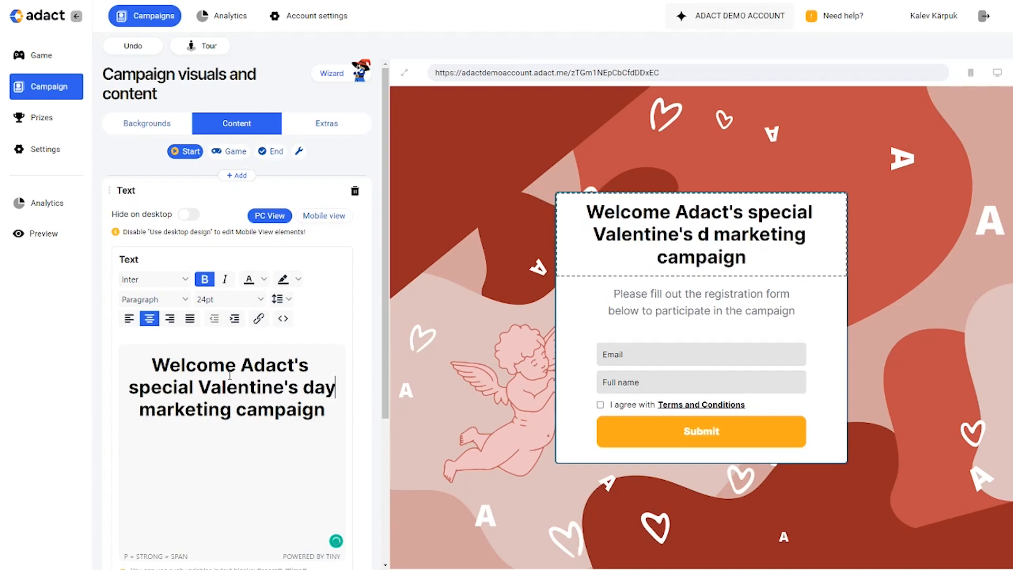
{"action": "left_click", "coordinate": [129, 191]}
Add an image block with the Adact logo above the heading on the start screen
{"action": "left_click", "coordinate": [239, 156]}
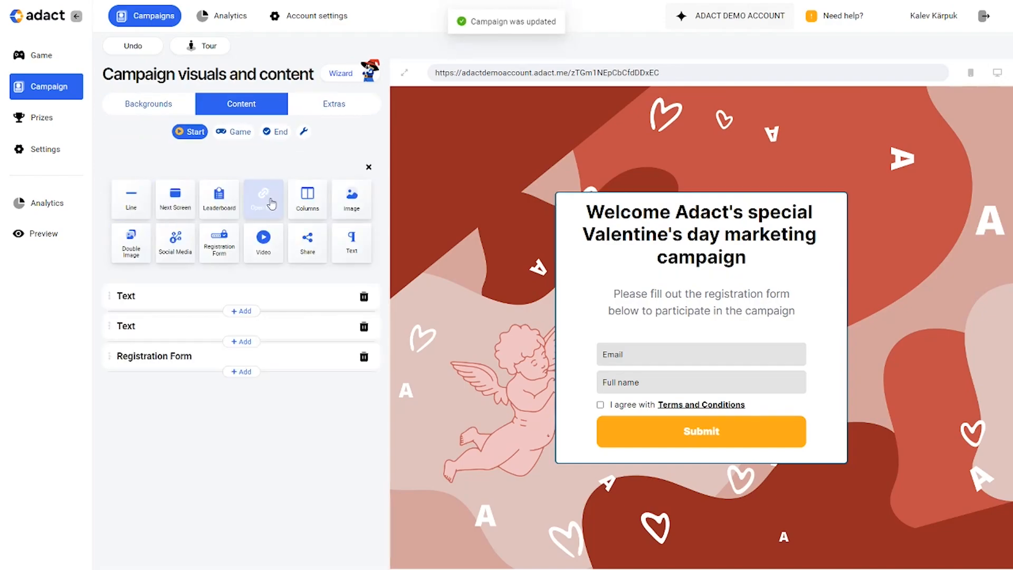
{"action": "left_click", "coordinate": [353, 200]}
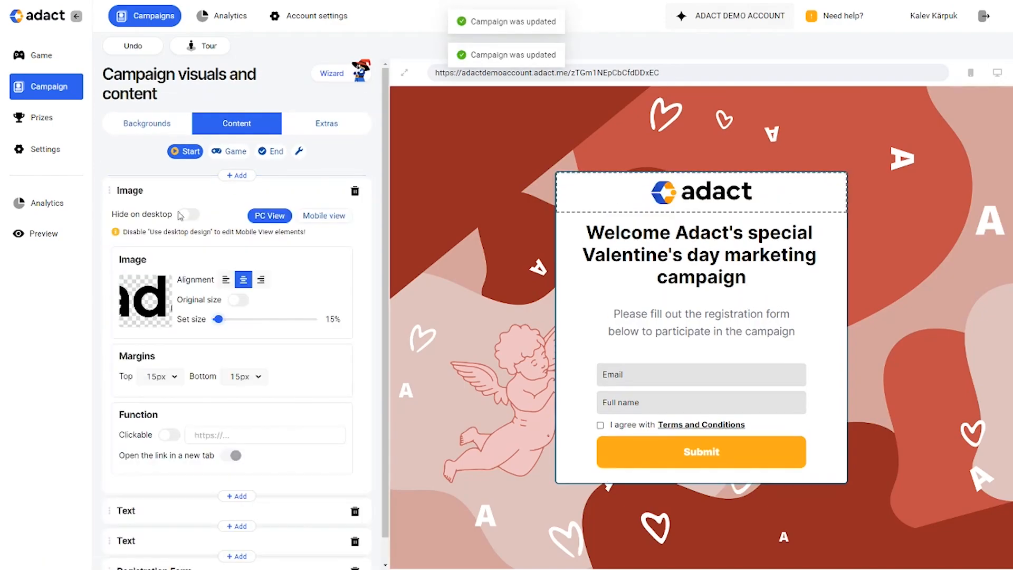
{"action": "left_click", "coordinate": [143, 192]}
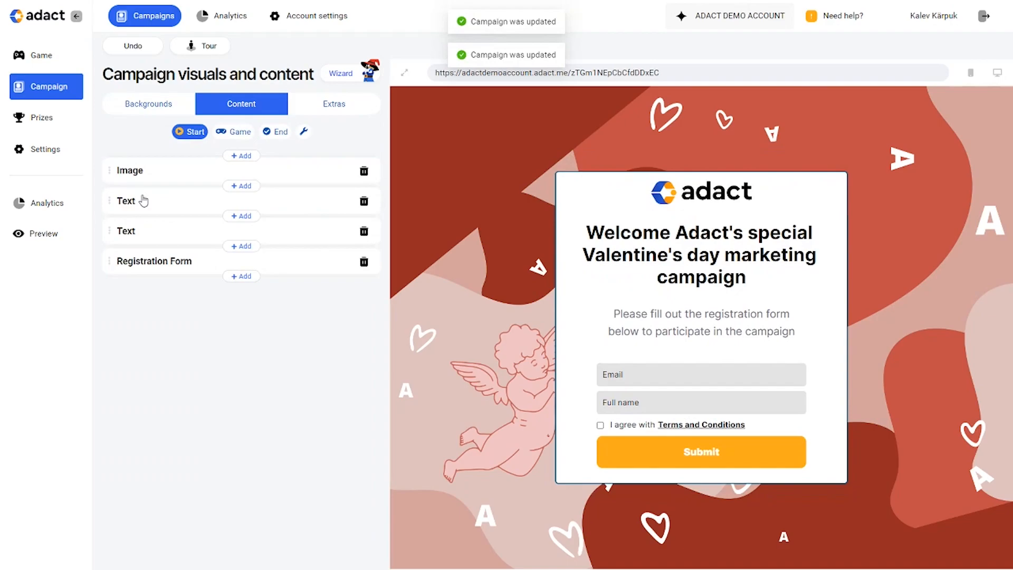
Remove the email and full name fields from the registration form and add a phone number field
{"action": "left_click", "coordinate": [164, 271]}
{"action": "scroll", "coordinate": [174, 264], "scroll_direction": "down", "scroll_amount": 3}
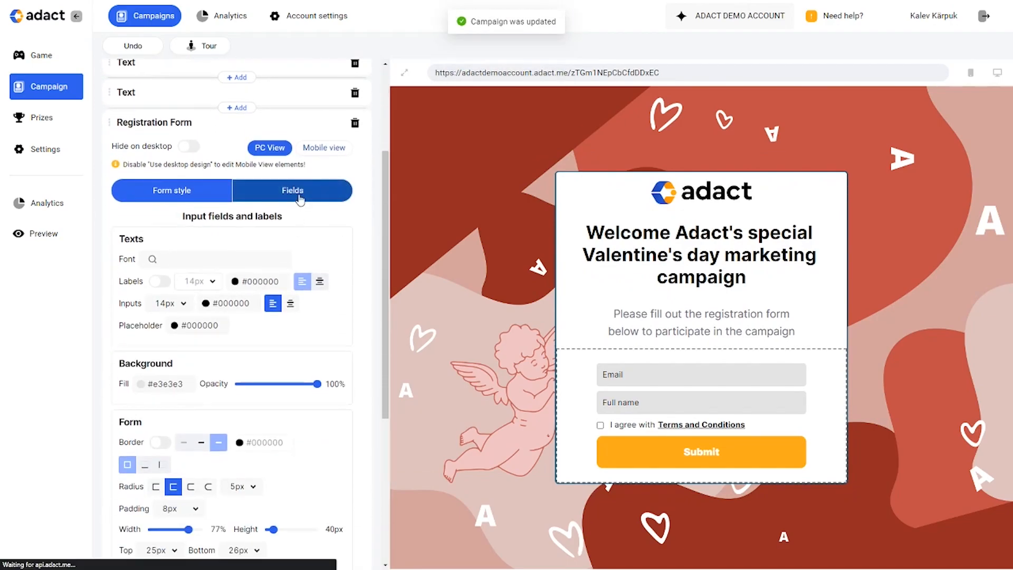
{"action": "left_click", "coordinate": [293, 190]}
{"action": "left_click", "coordinate": [123, 257]}
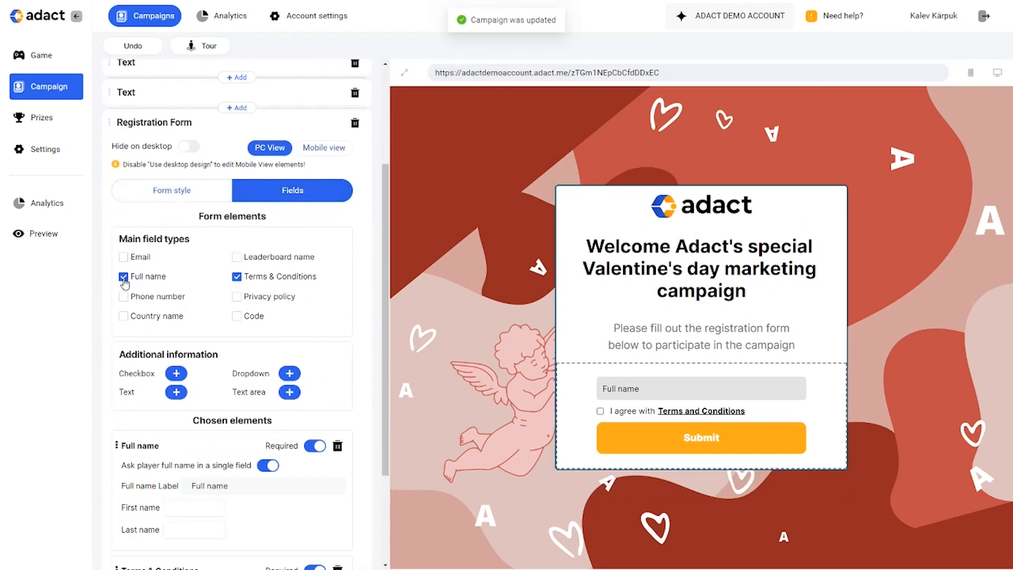
{"action": "left_click", "coordinate": [123, 277]}
{"action": "left_click", "coordinate": [126, 298]}
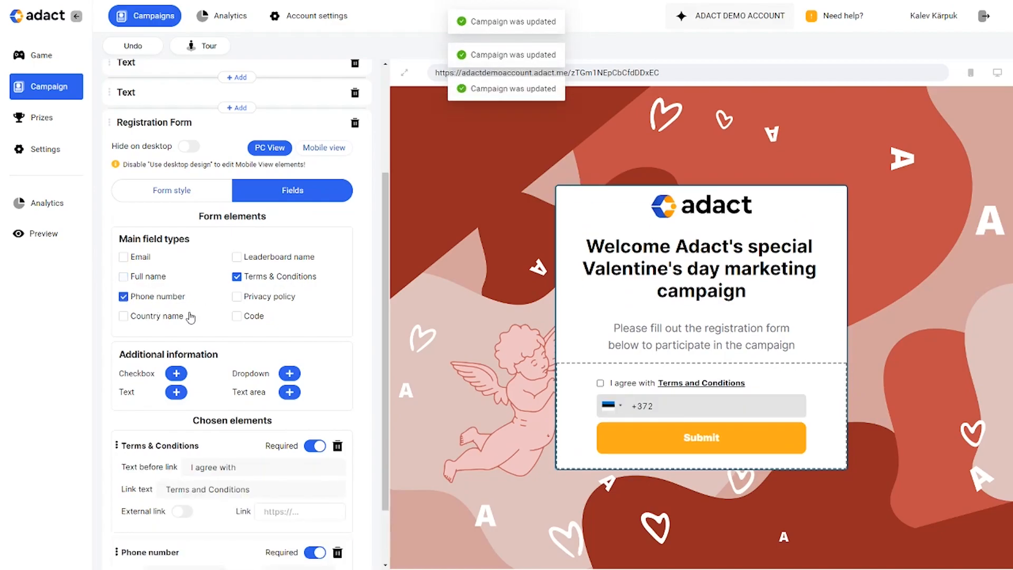
Move the phone number field above the Terms & Conditions checkbox in the registration form
{"action": "scroll", "coordinate": [211, 317], "scroll_direction": "down", "scroll_amount": 2}
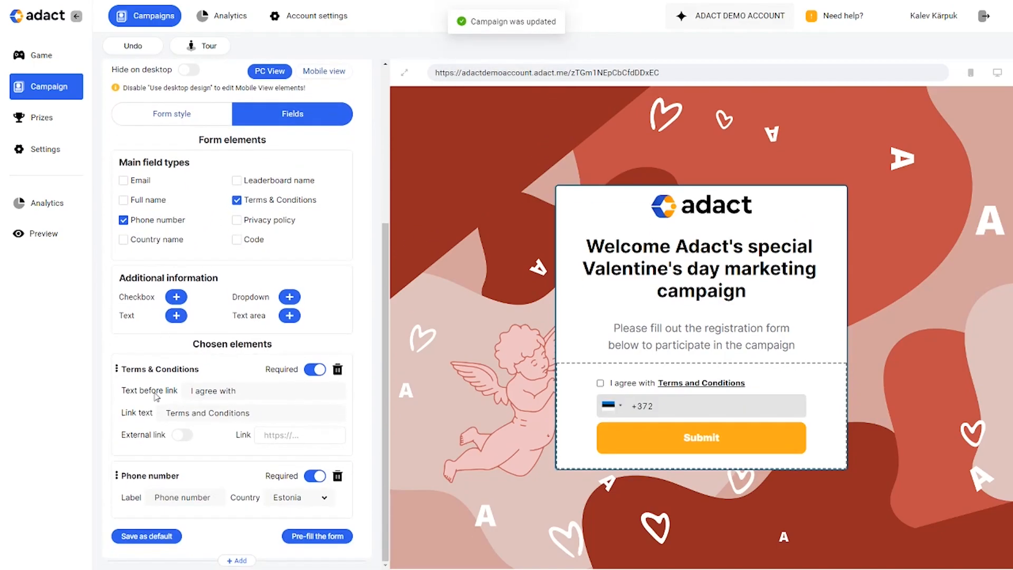
{"action": "left_click_drag", "start_coordinate": [117, 475], "coordinate": [118, 369]}
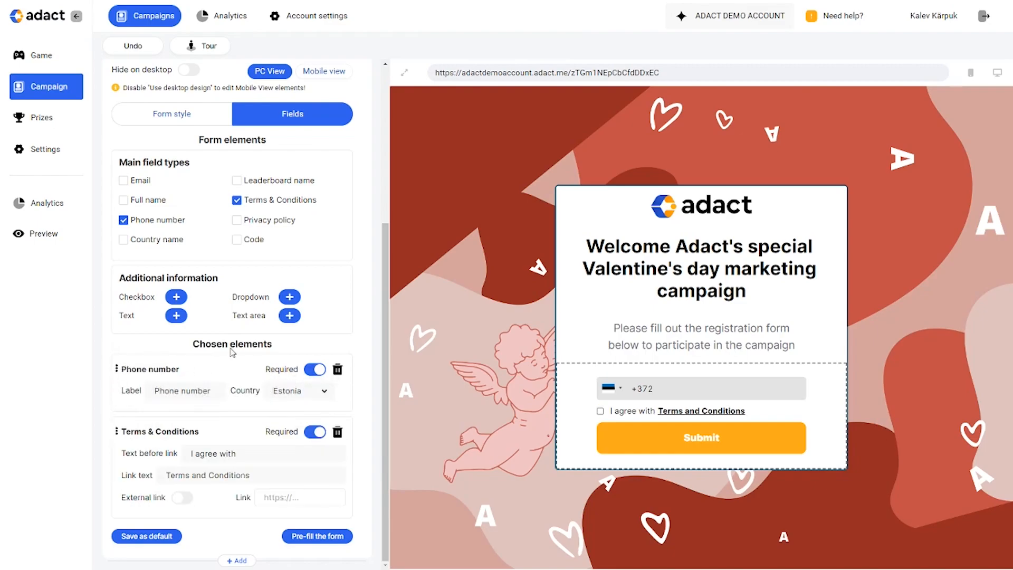
{"action": "scroll", "coordinate": [364, 247], "scroll_direction": "up", "scroll_amount": 5}
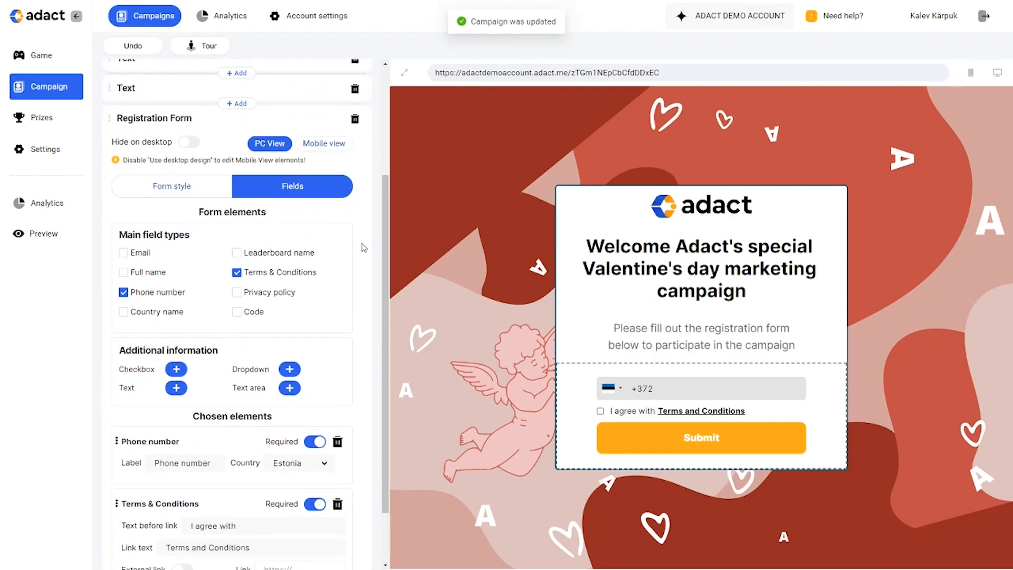
{"action": "left_click", "coordinate": [130, 254]}
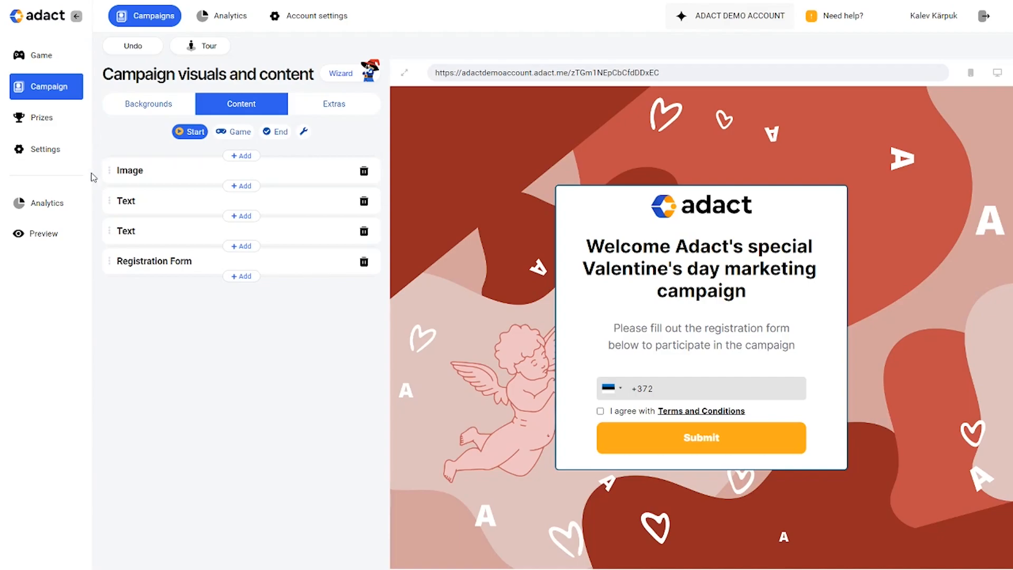
Preview the campaign, accept the terms, submit the registration form and answer "To organize a special getaway weekend or a day"
{"action": "left_click", "coordinate": [44, 233]}
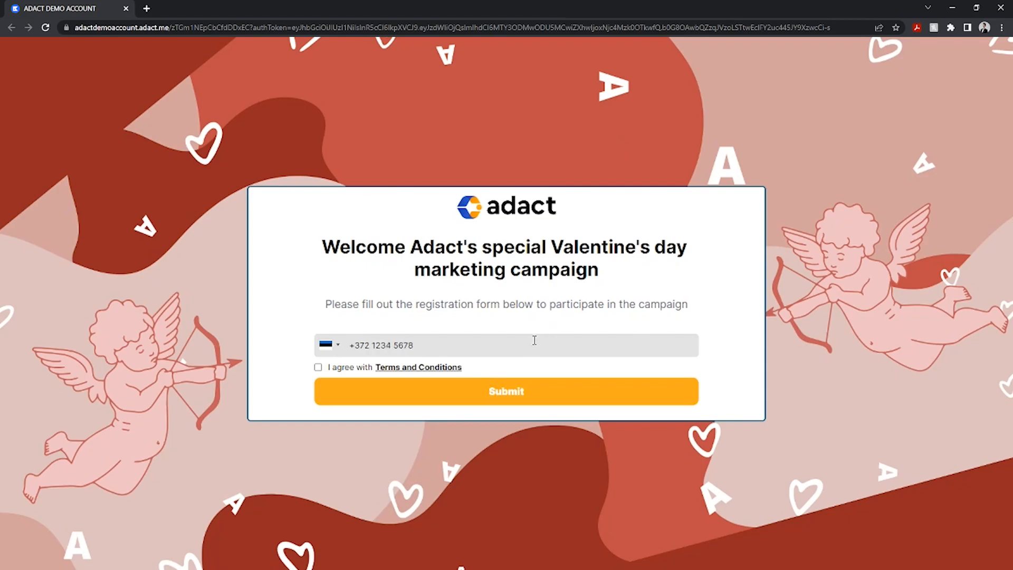
{"action": "left_click", "coordinate": [318, 368]}
{"action": "left_click", "coordinate": [404, 393]}
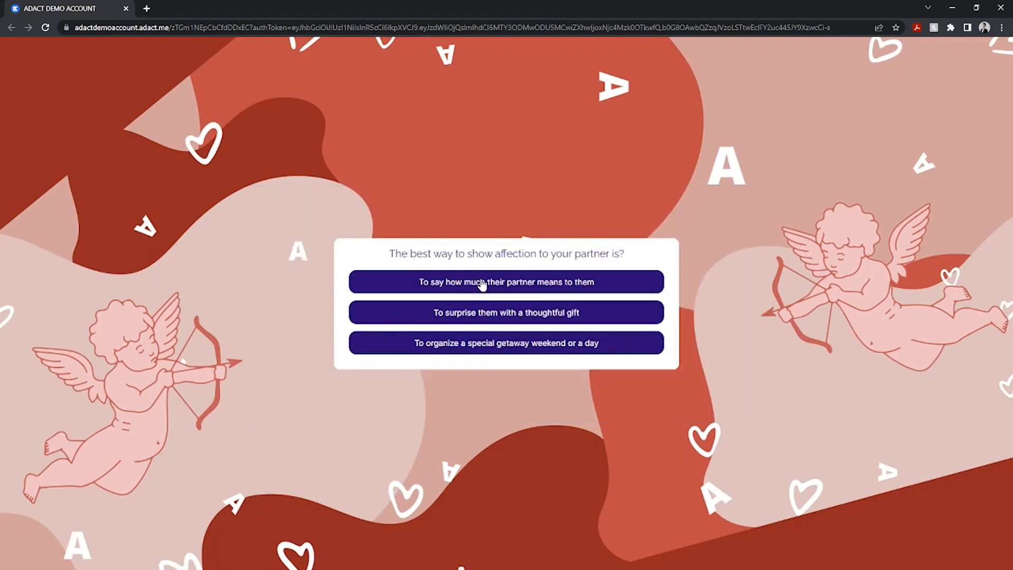
{"action": "left_click", "coordinate": [480, 344]}
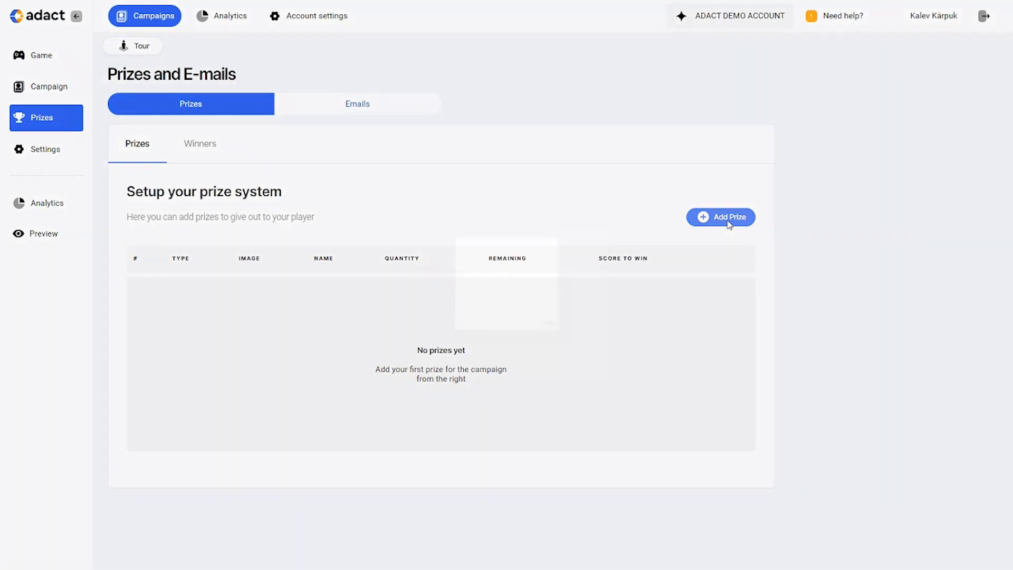
Add an instant-win prize titled "10% discount code" with an amount of 1000000 and a required score of at least 5
{"action": "left_click", "coordinate": [729, 217]}
{"action": "left_click", "coordinate": [454, 163]}
{"action": "type", "text": "10% discou"}
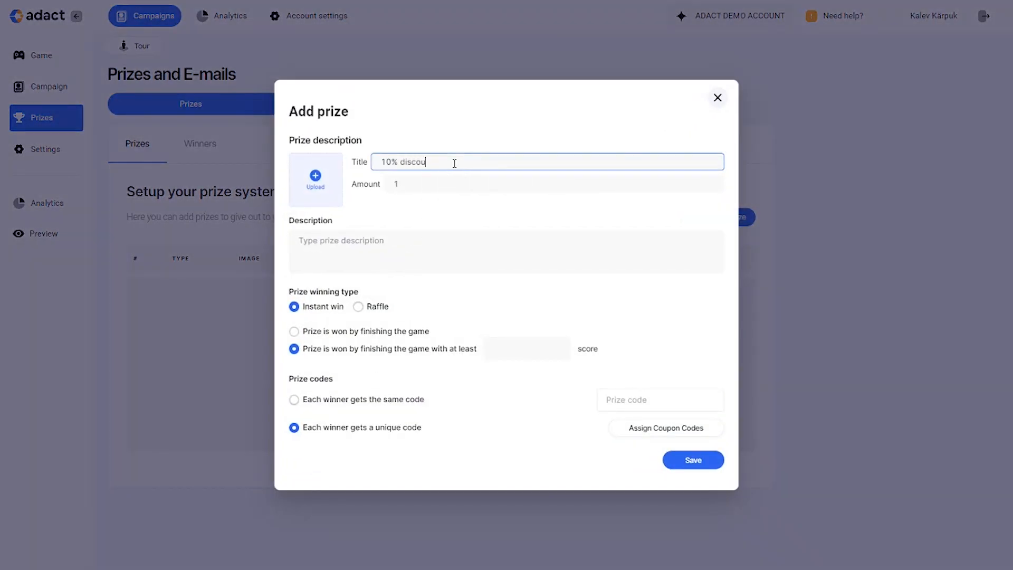
{"action": "type", "text": "000000"}
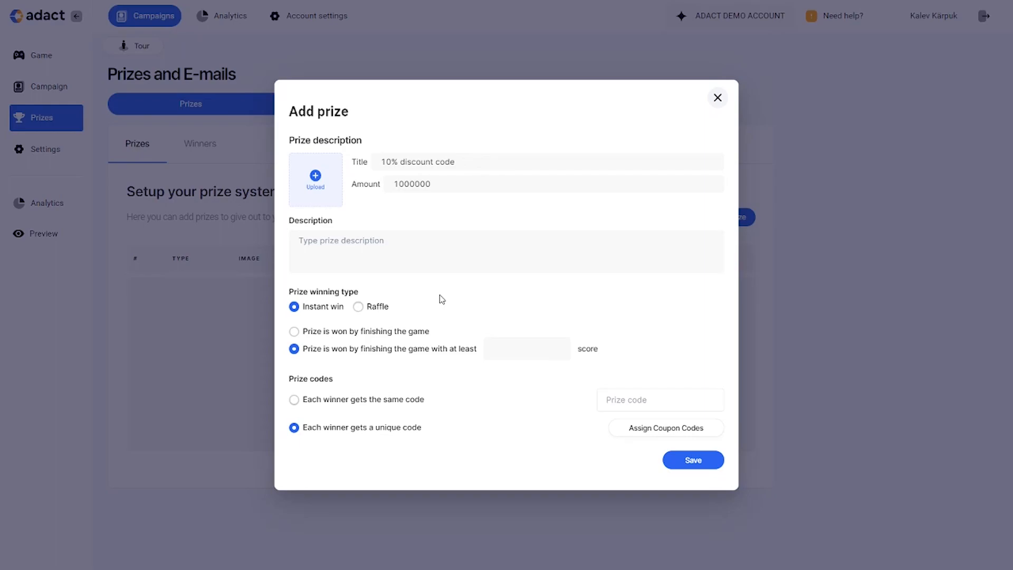
{"action": "left_click", "coordinate": [534, 350]}
{"action": "type", "text": "5"}
{"action": "left_click", "coordinate": [495, 313]}
{"action": "left_click", "coordinate": [683, 461]}
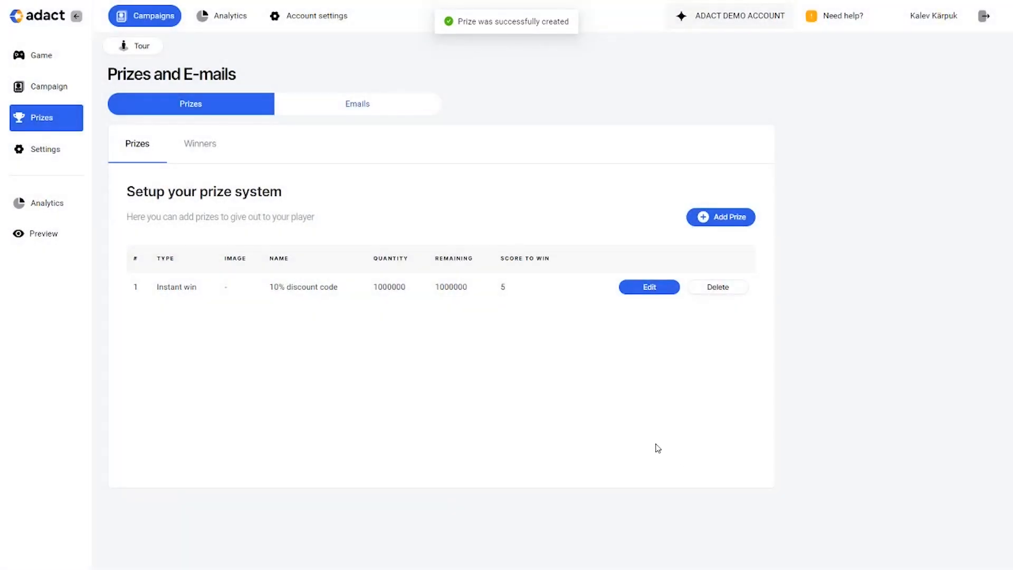
Examine the prize email settings and the choices for the sending email address
{"action": "left_click", "coordinate": [329, 109]}
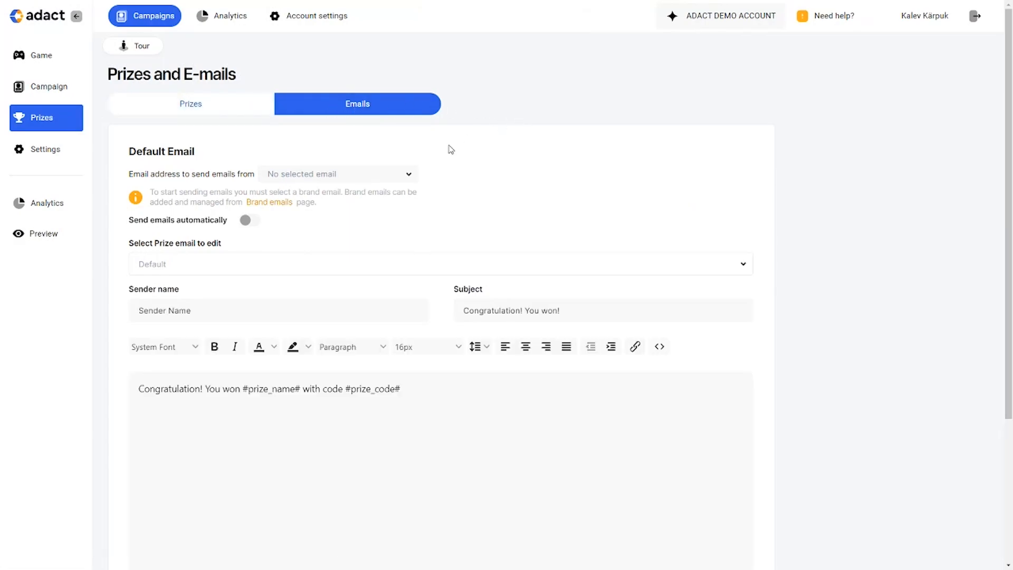
{"action": "left_click", "coordinate": [409, 177]}
{"action": "left_click", "coordinate": [410, 178]}
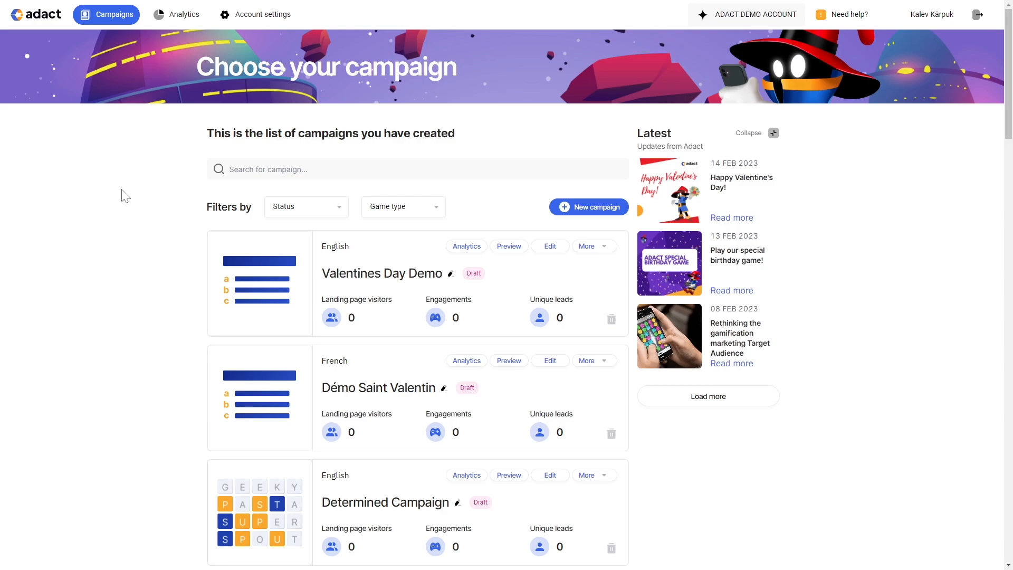
Add a French language version of the Fast-paced Campaign with the campaign automatically translated
{"action": "scroll", "coordinate": [125, 196], "scroll_direction": "down", "scroll_amount": 15}
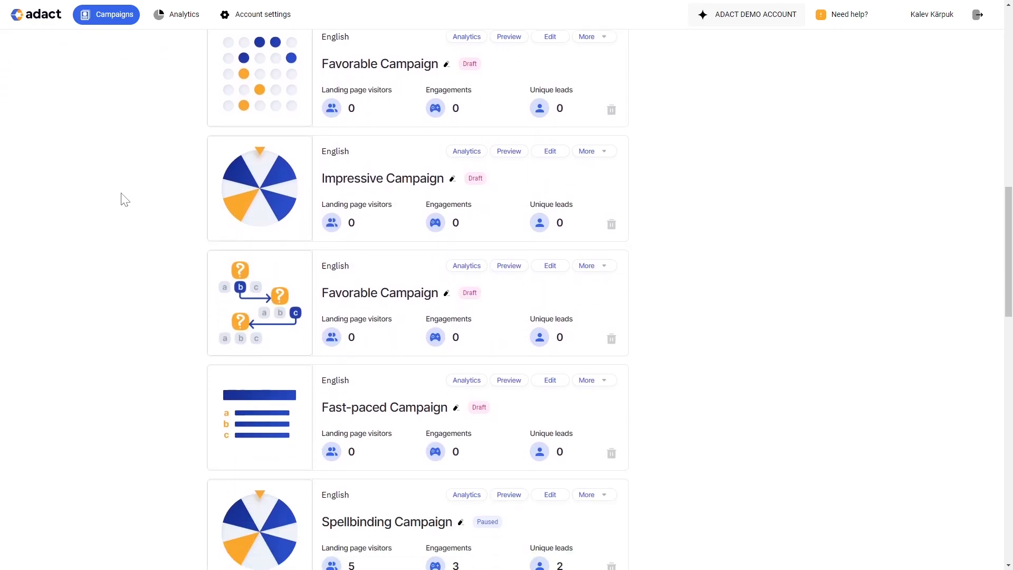
{"action": "scroll", "coordinate": [125, 200], "scroll_direction": "down", "scroll_amount": 3}
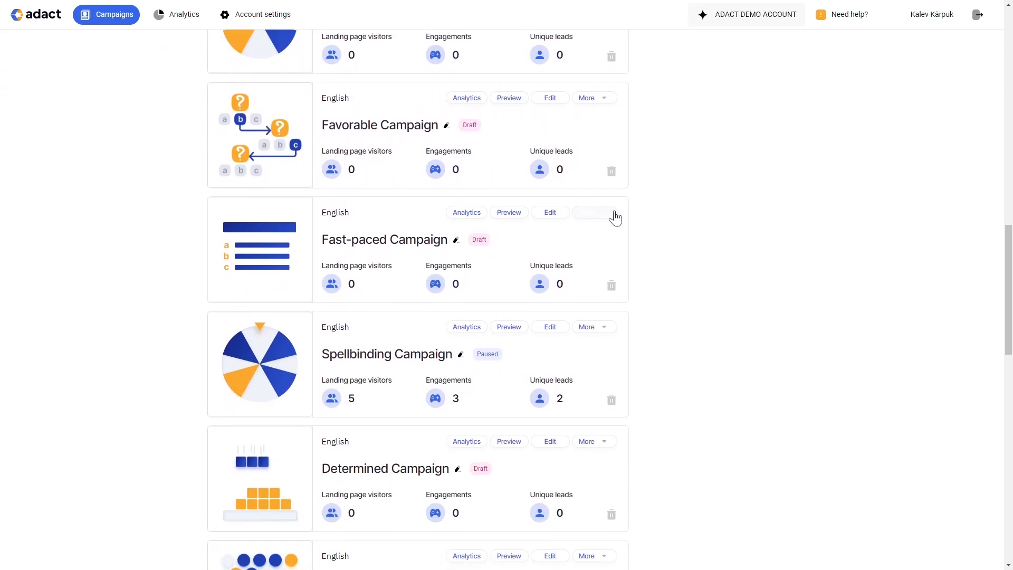
{"action": "left_click", "coordinate": [613, 214]}
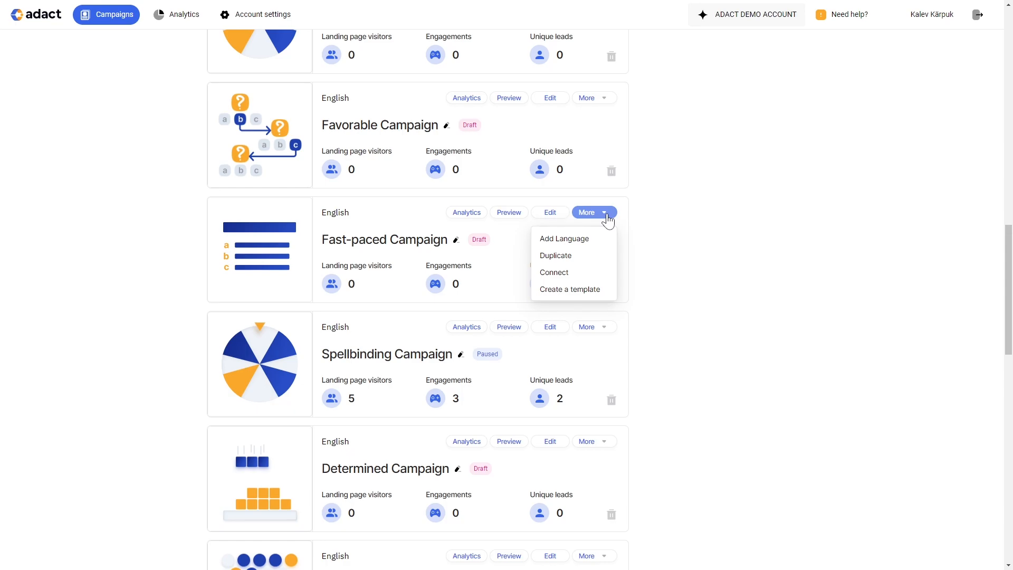
{"action": "left_click", "coordinate": [580, 242]}
{"action": "left_click", "coordinate": [489, 244]}
{"action": "type", "text": "fre"}
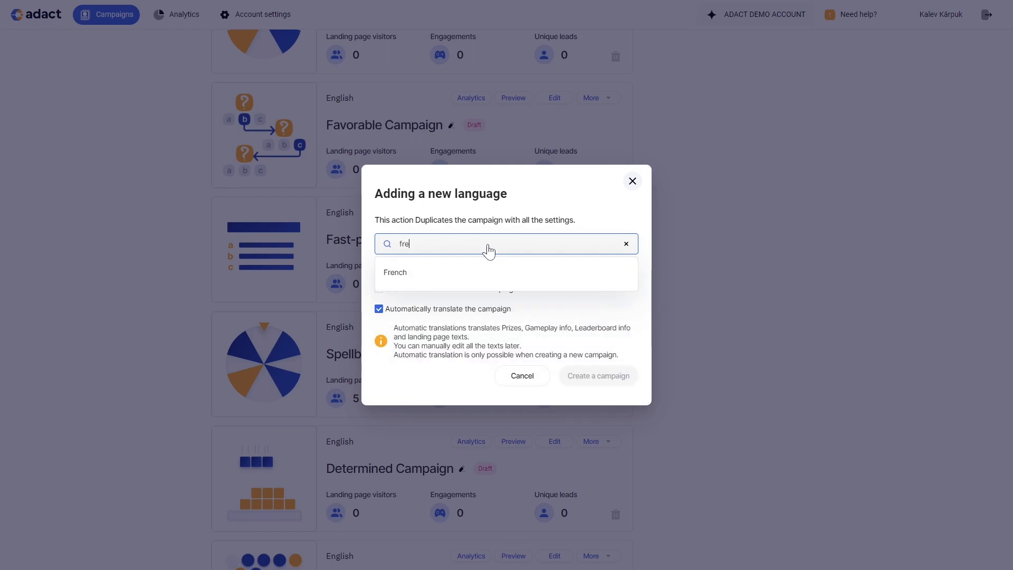
{"action": "left_click", "coordinate": [458, 273]}
{"action": "left_click", "coordinate": [584, 376]}
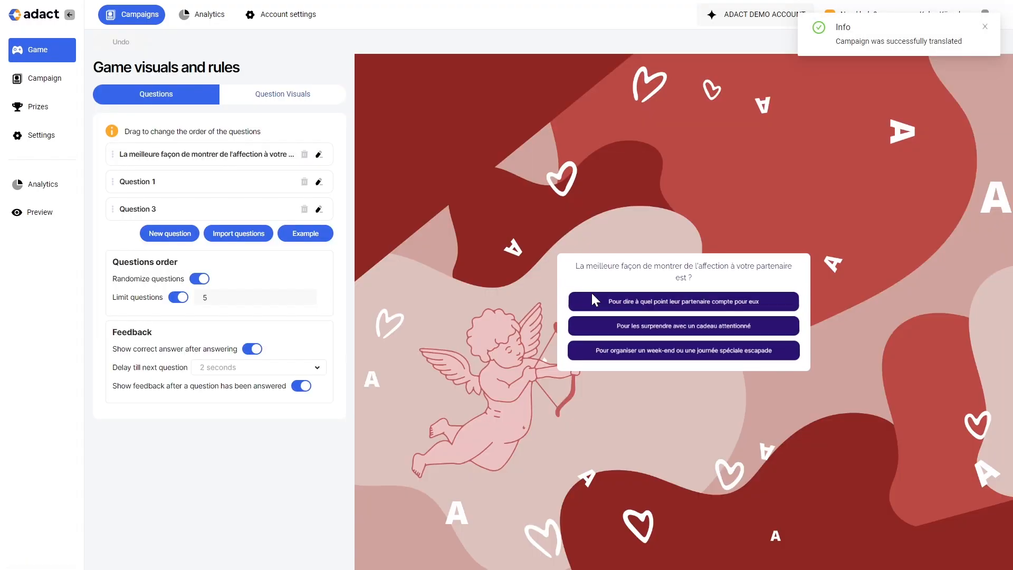
Check the linked languages of the Translation block in the French campaign's start content and set its flag size to 49%
{"action": "left_click", "coordinate": [42, 78]}
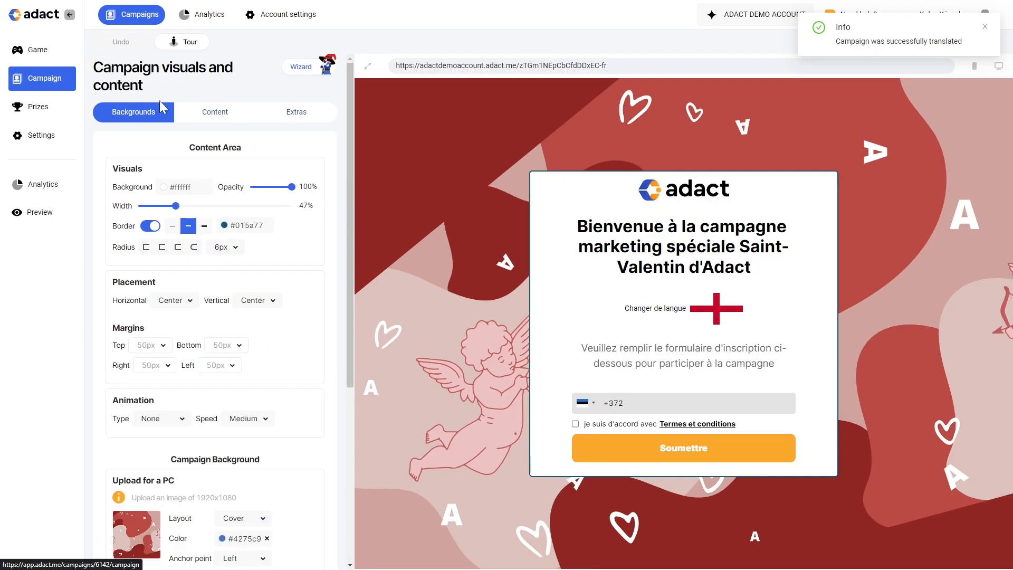
{"action": "left_click", "coordinate": [221, 119]}
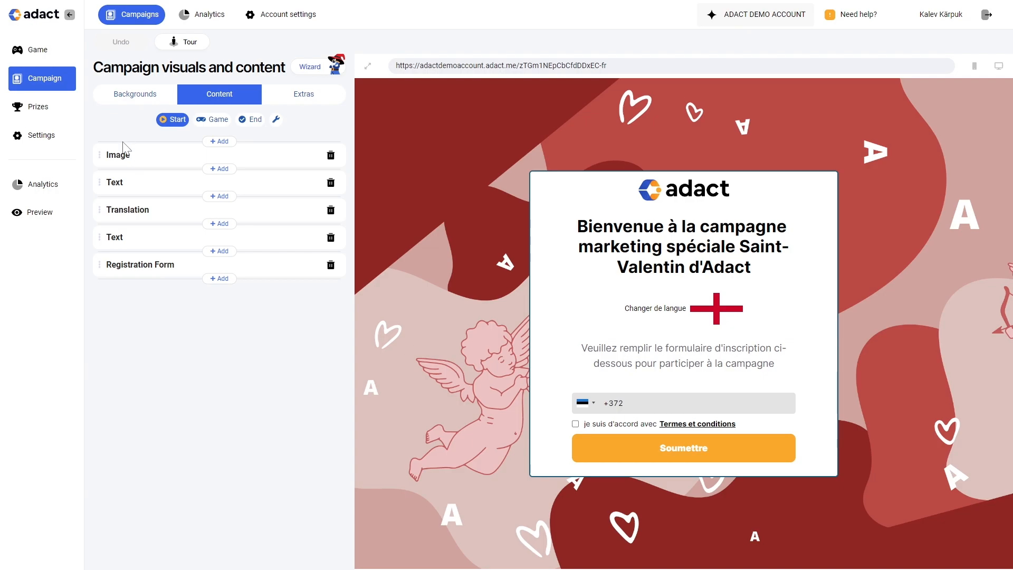
{"action": "left_click", "coordinate": [122, 210]}
{"action": "left_click", "coordinate": [206, 289]}
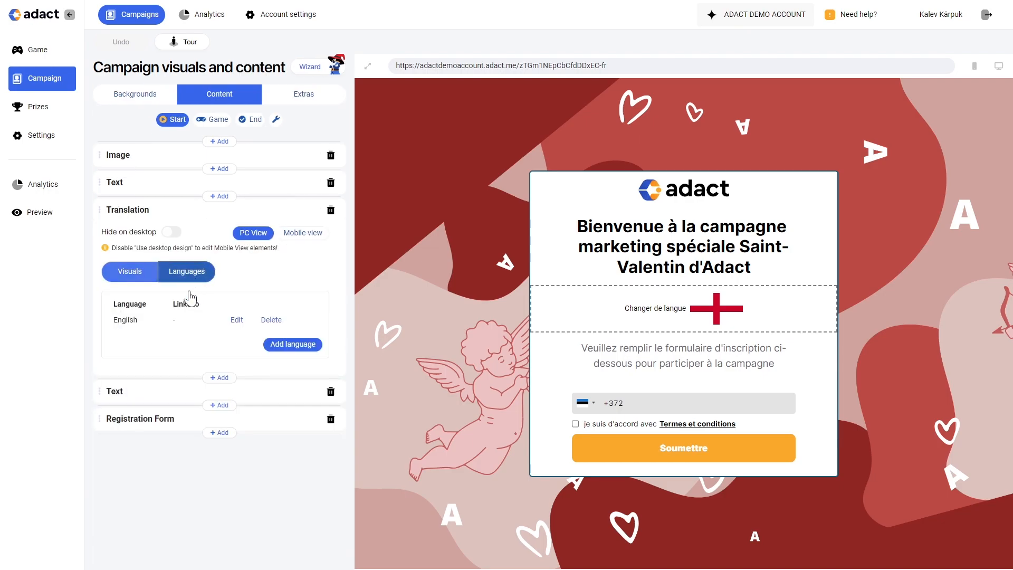
{"action": "left_click", "coordinate": [131, 271]}
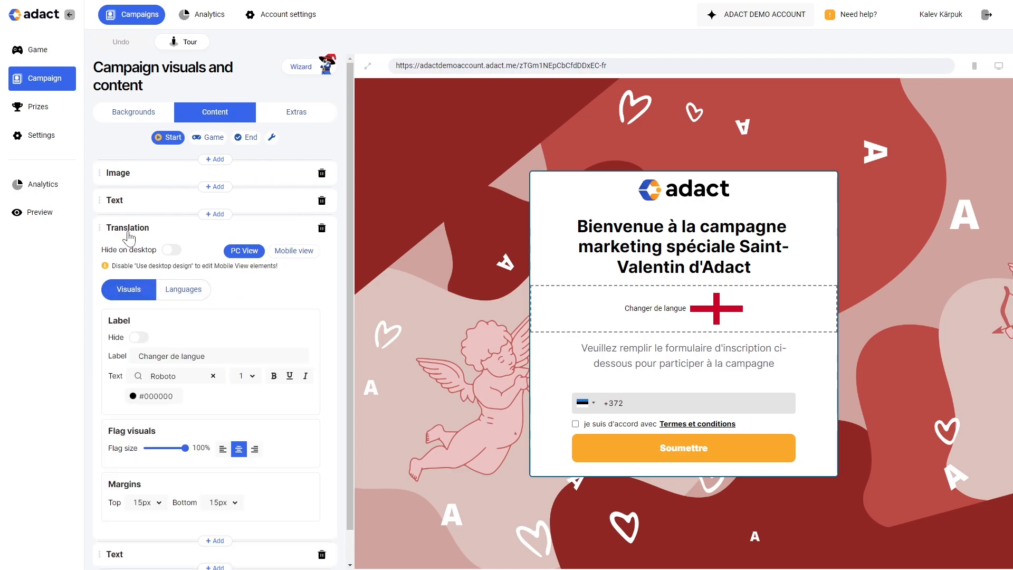
{"action": "left_click", "coordinate": [164, 448]}
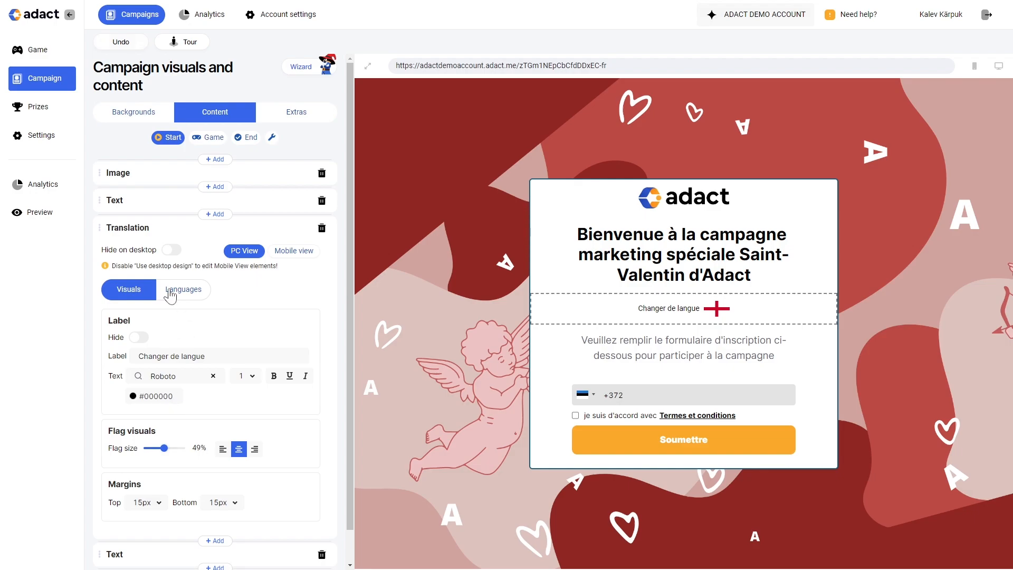
{"action": "left_click", "coordinate": [133, 228]}
Open the analytics of the live Passionate Campaign from the list of all campaigns
{"action": "left_click", "coordinate": [205, 20]}
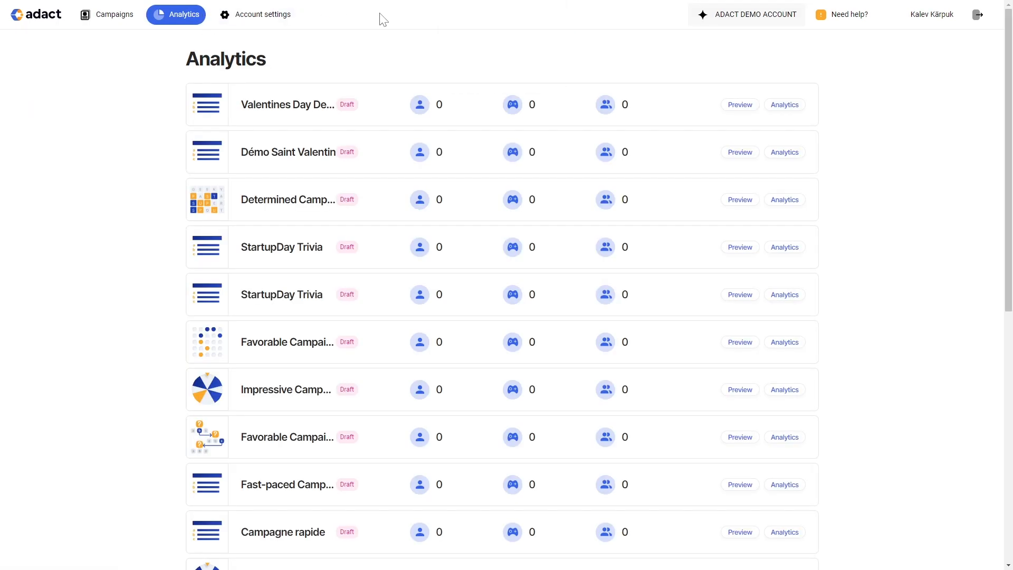
{"action": "scroll", "coordinate": [389, 106], "scroll_direction": "down", "scroll_amount": 7}
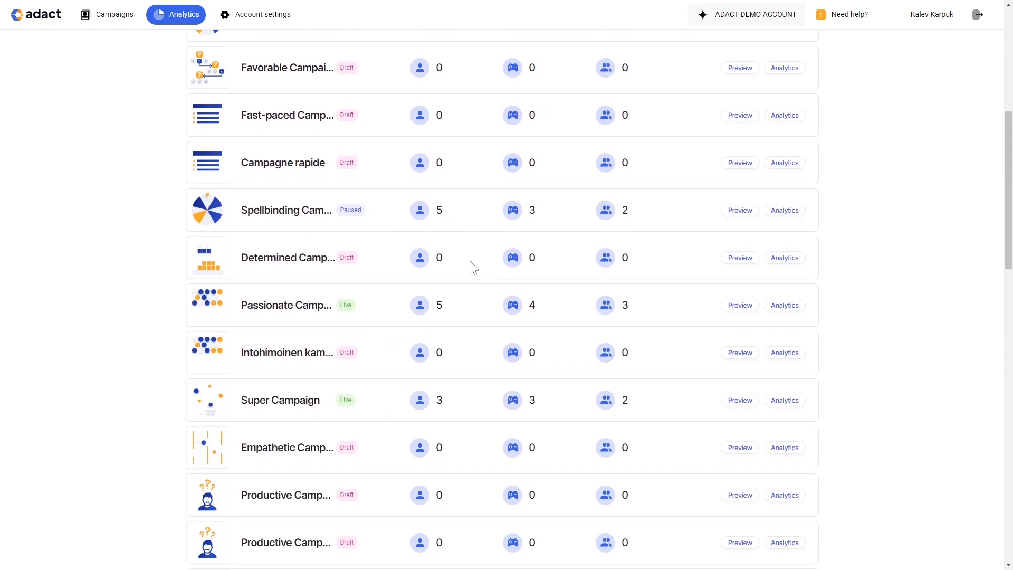
{"action": "left_click", "coordinate": [782, 309]}
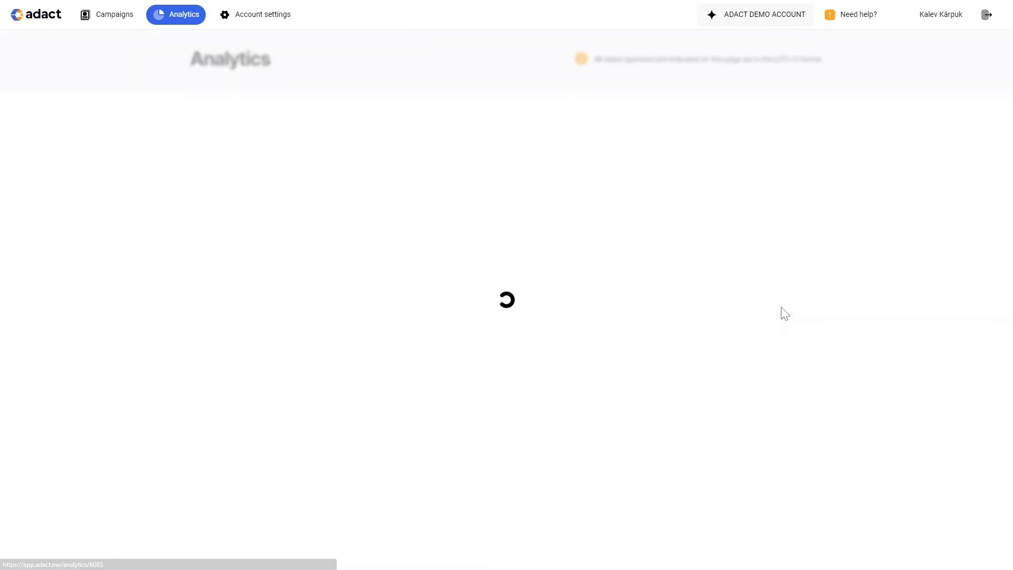